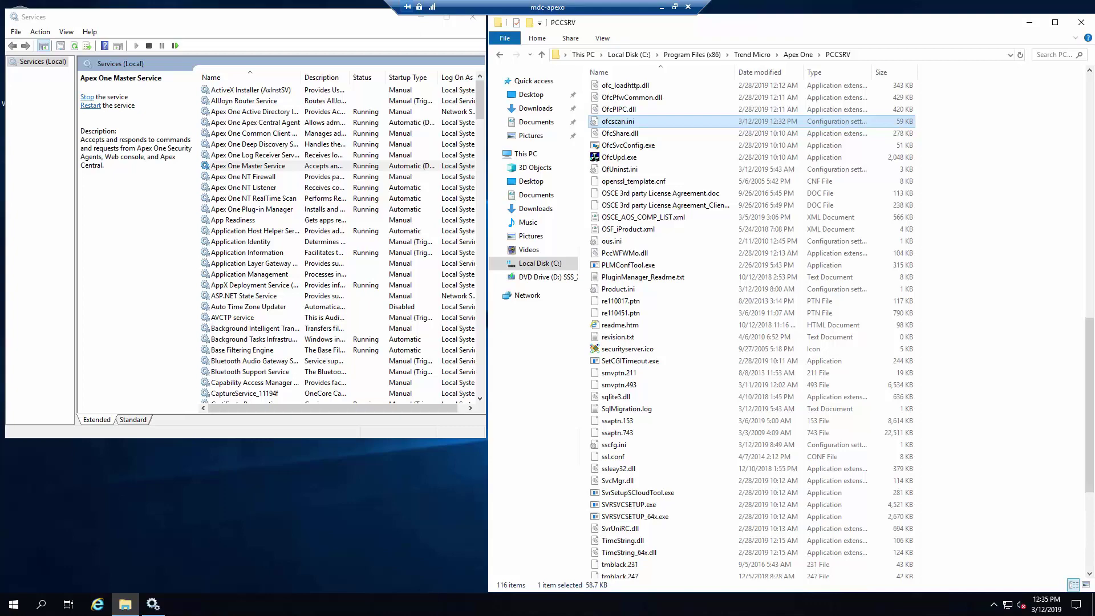
Select the Apex One Master Service and stretch the Services window down to the taskbar
{"action": "left_click", "coordinate": [357, 440]}
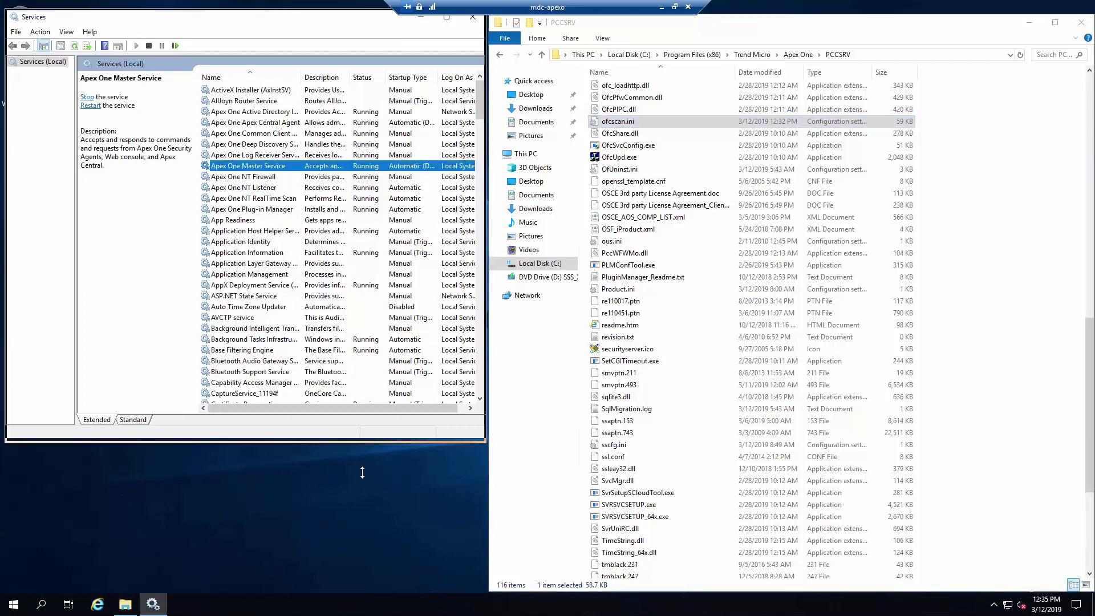
{"action": "left_click_drag", "start_coordinate": [362, 472], "coordinate": [375, 590]}
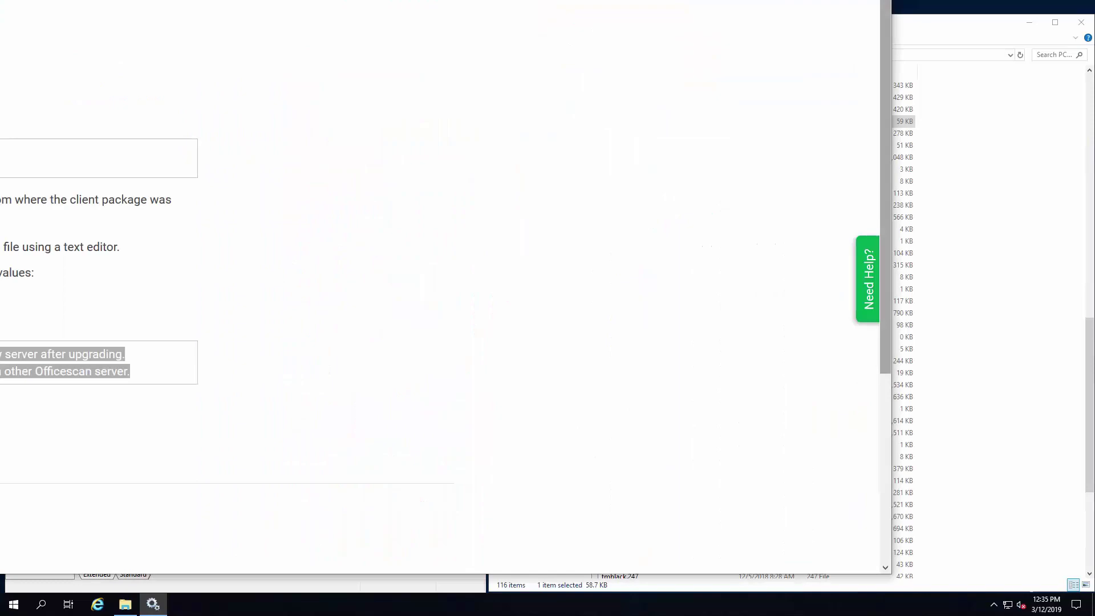
Load support article 1056070 with the North America region and scroll to its DETAILS steps
{"action": "left_click", "coordinate": [98, 604]}
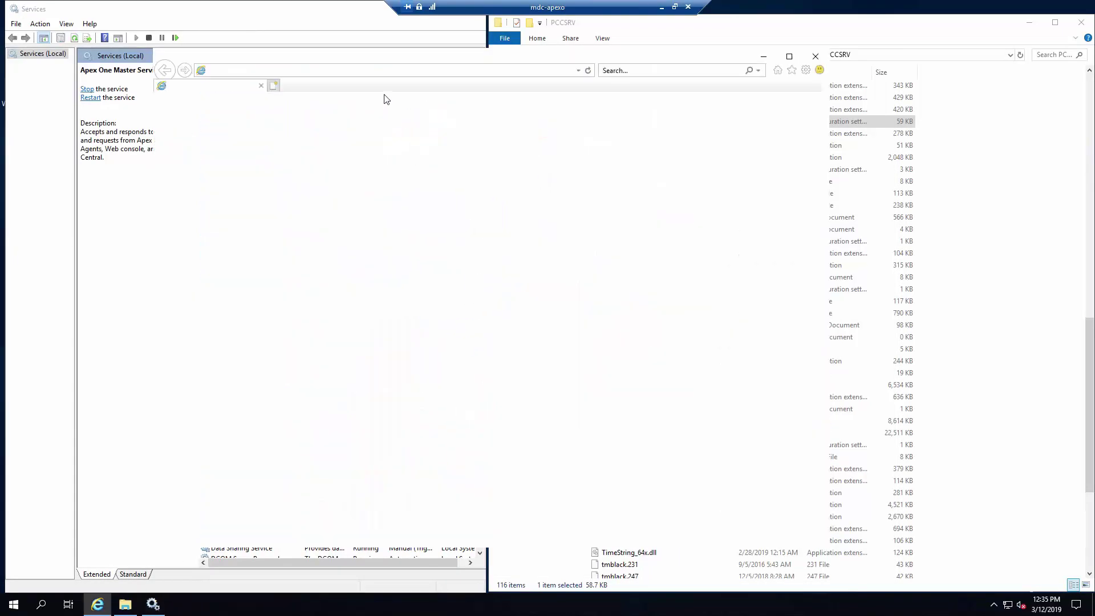
{"action": "type", "text": "https://success.trendmicro.com/solution/1056070"}
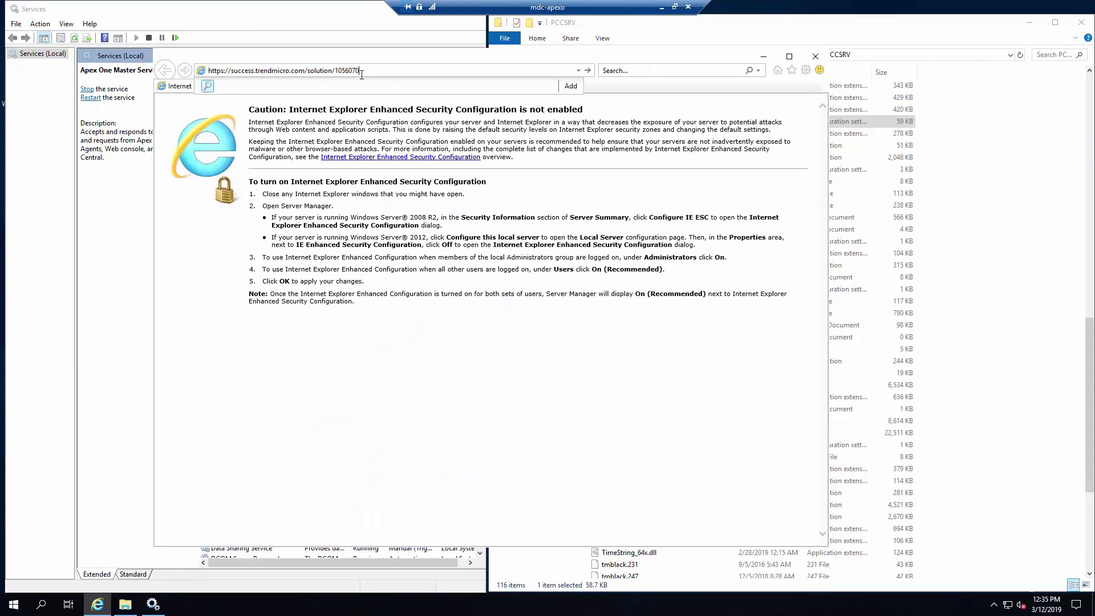
{"action": "key", "text": "Return"}
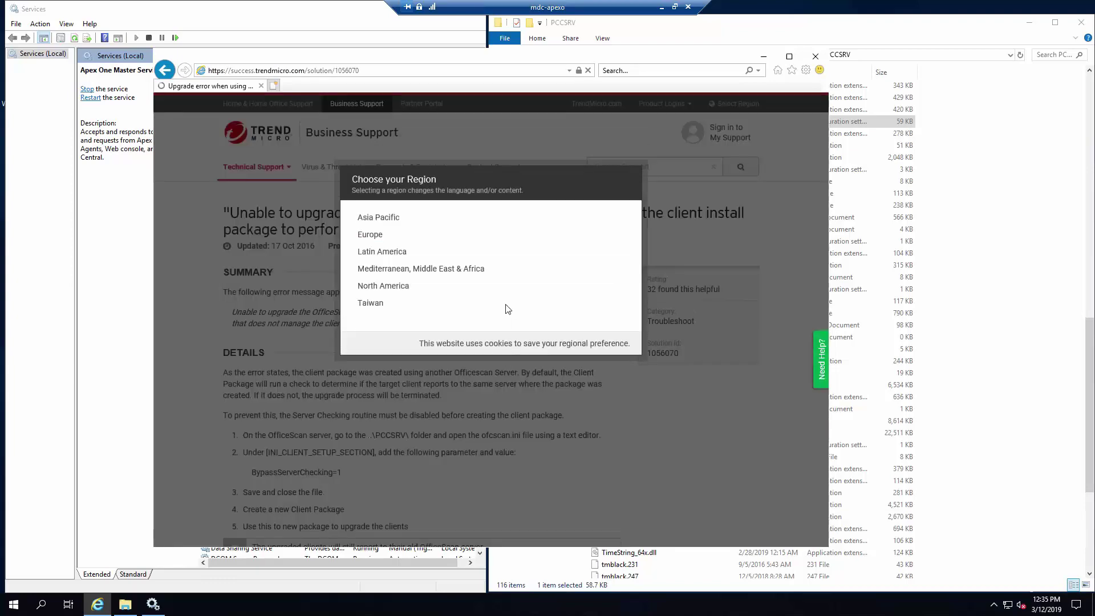
{"action": "left_click", "coordinate": [398, 293]}
{"action": "scroll", "coordinate": [431, 340], "scroll_direction": "down", "scroll_amount": 3}
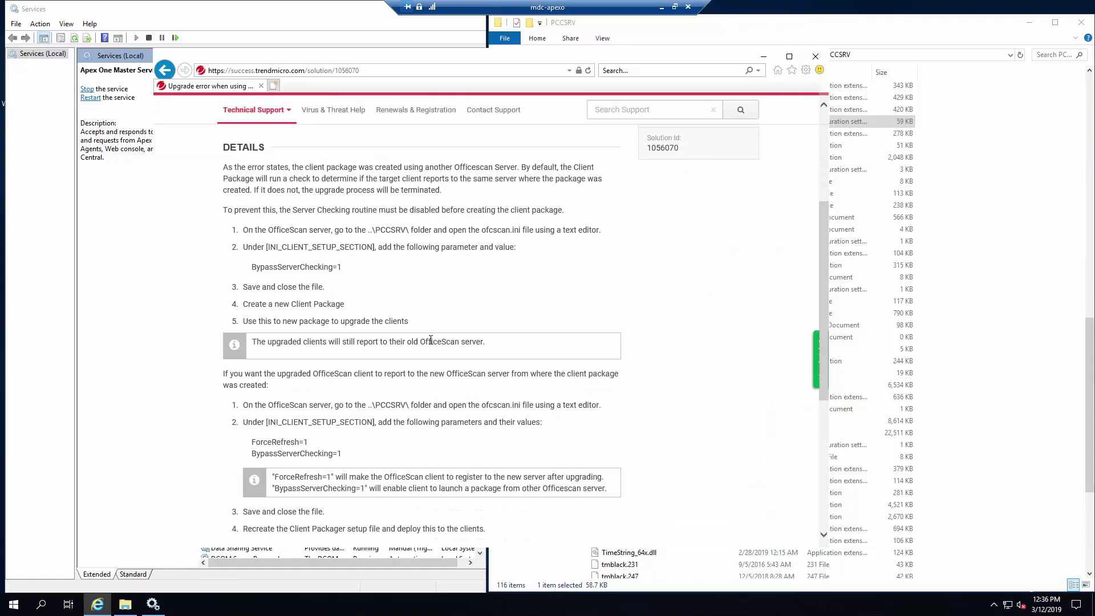
{"action": "scroll", "coordinate": [431, 339], "scroll_direction": "down", "scroll_amount": 2}
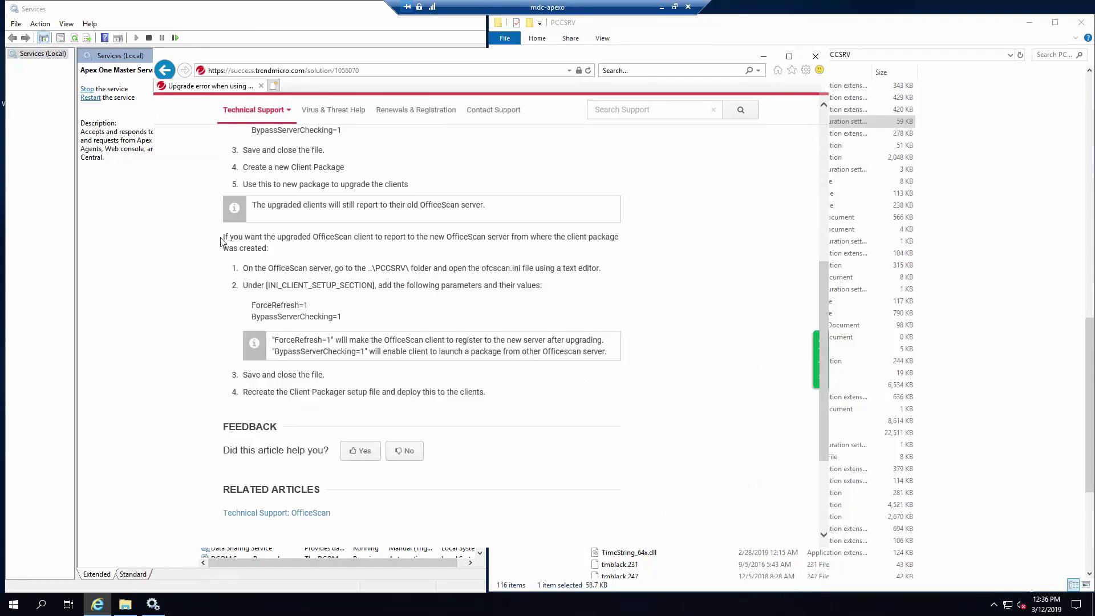
{"action": "mouse_move", "coordinate": [223, 237]}
{"action": "left_mouse_down"}
{"action": "mouse_move", "coordinate": [449, 374]}
{"action": "mouse_move", "coordinate": [512, 398]}
{"action": "left_mouse_up"}
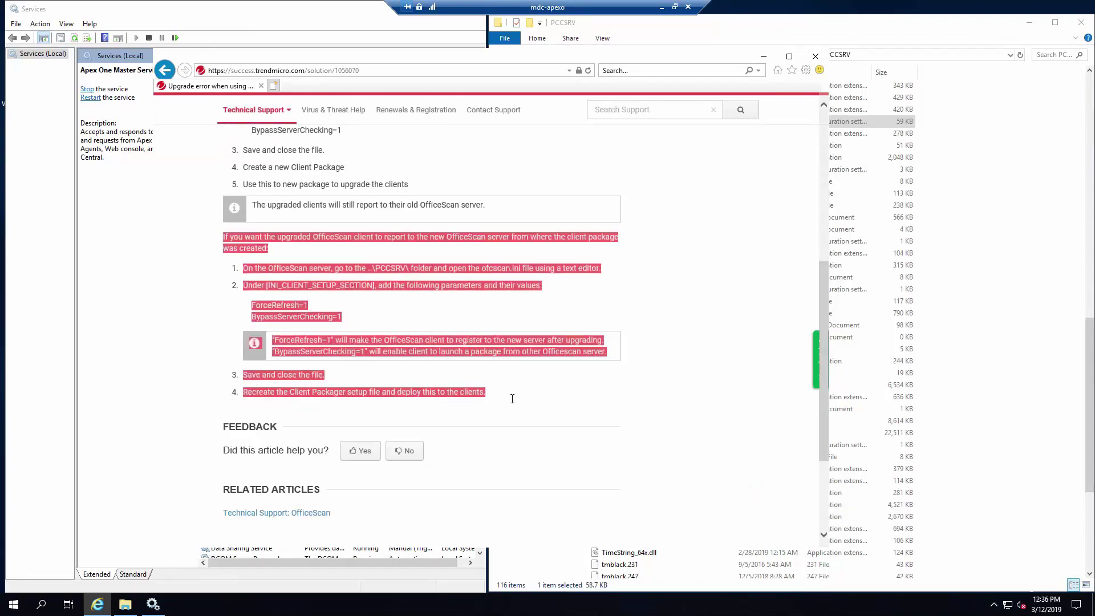
{"action": "left_click", "coordinate": [514, 401]}
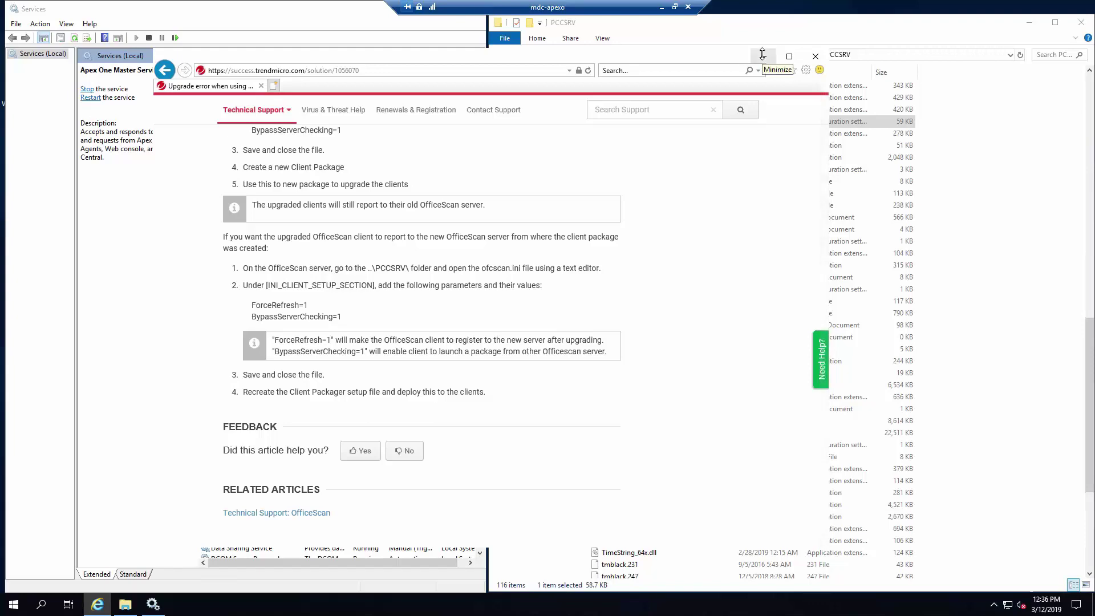
Stop Apex One Master Service, also stopping its Active Directory Integration dependent
{"action": "left_click", "coordinate": [763, 54]}
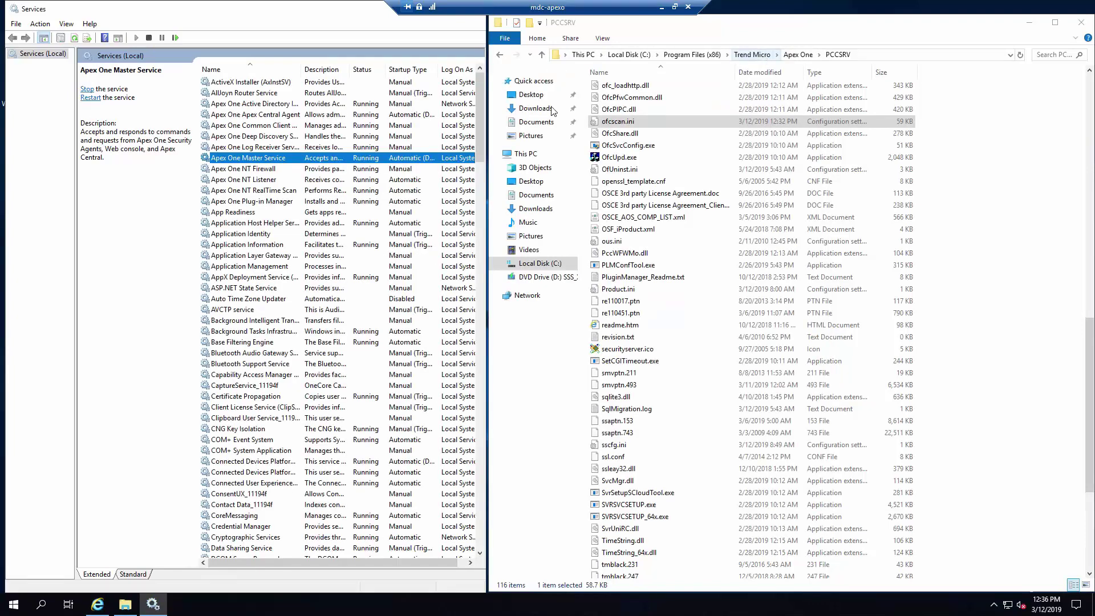
{"action": "right_click", "coordinate": [283, 164]}
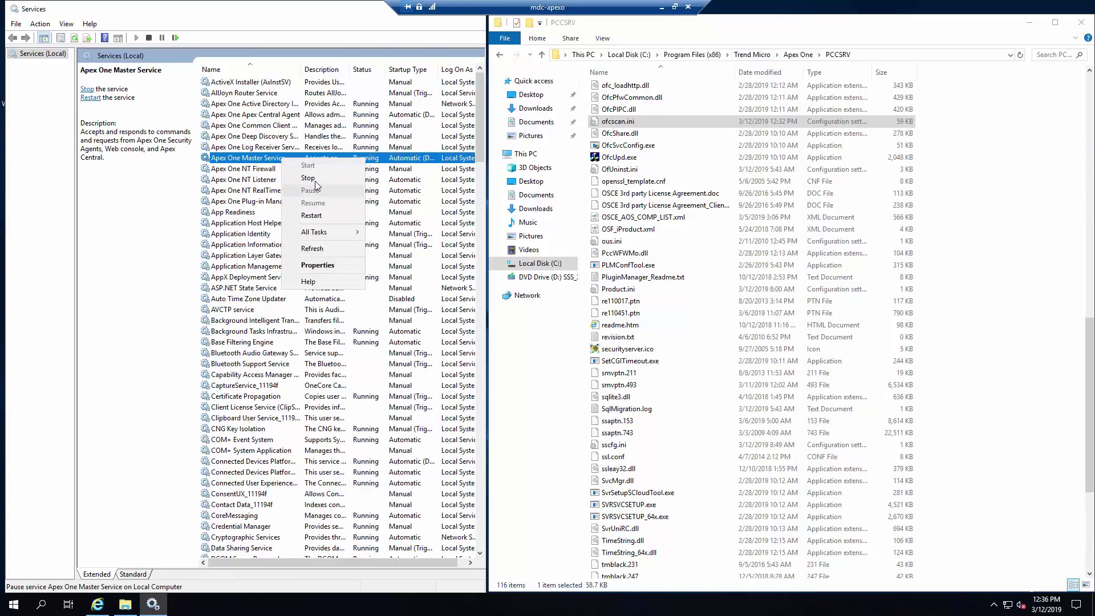
{"action": "left_click", "coordinate": [308, 178]}
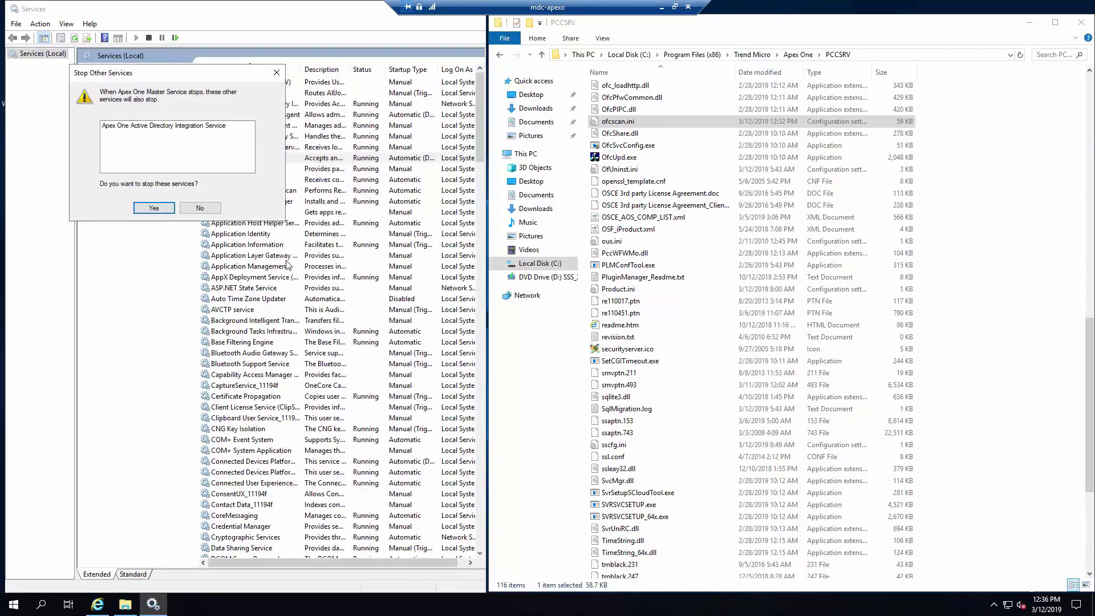
{"action": "left_click", "coordinate": [154, 212]}
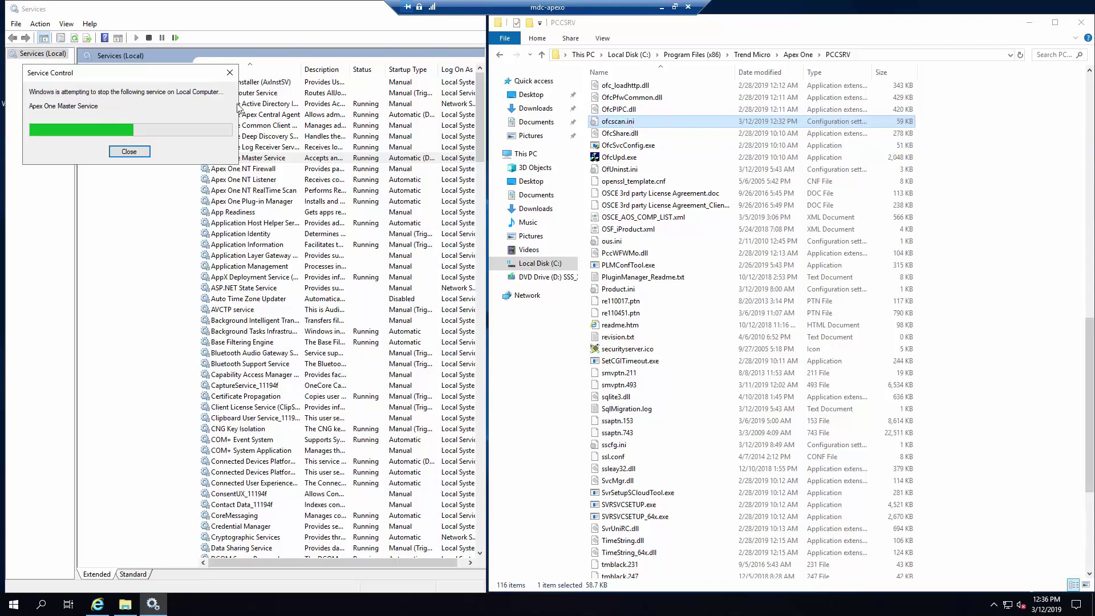
{"action": "left_click", "coordinate": [142, 153]}
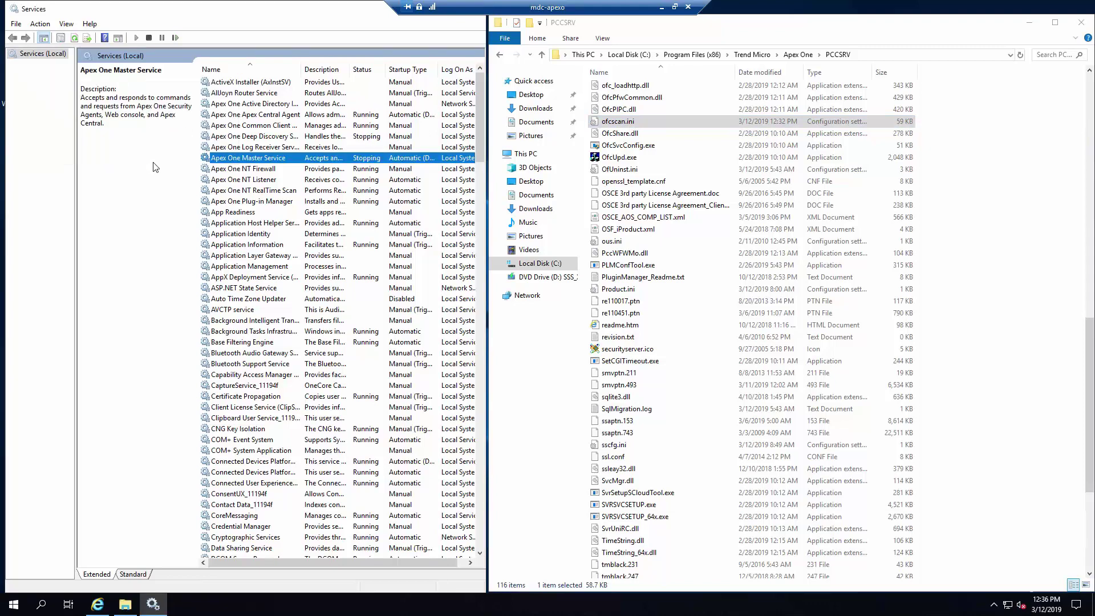
{"action": "left_click", "coordinate": [319, 180]}
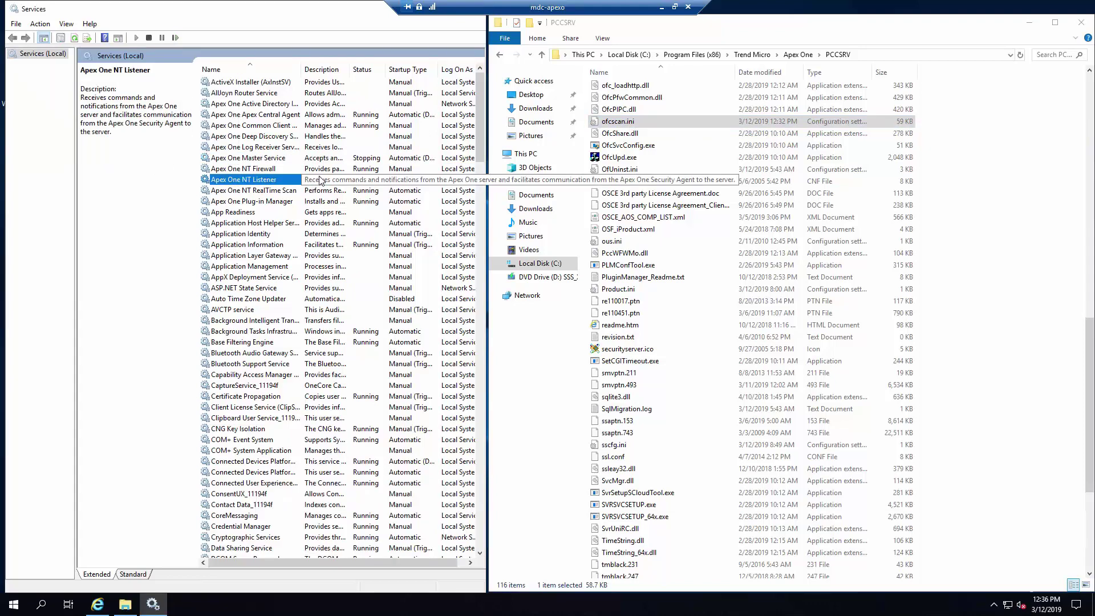
Back up ofcscan.ini as 'ofcscan - Copy.ini' in PCCSRV, approving the administrator prompt
{"action": "right_click", "coordinate": [664, 122]}
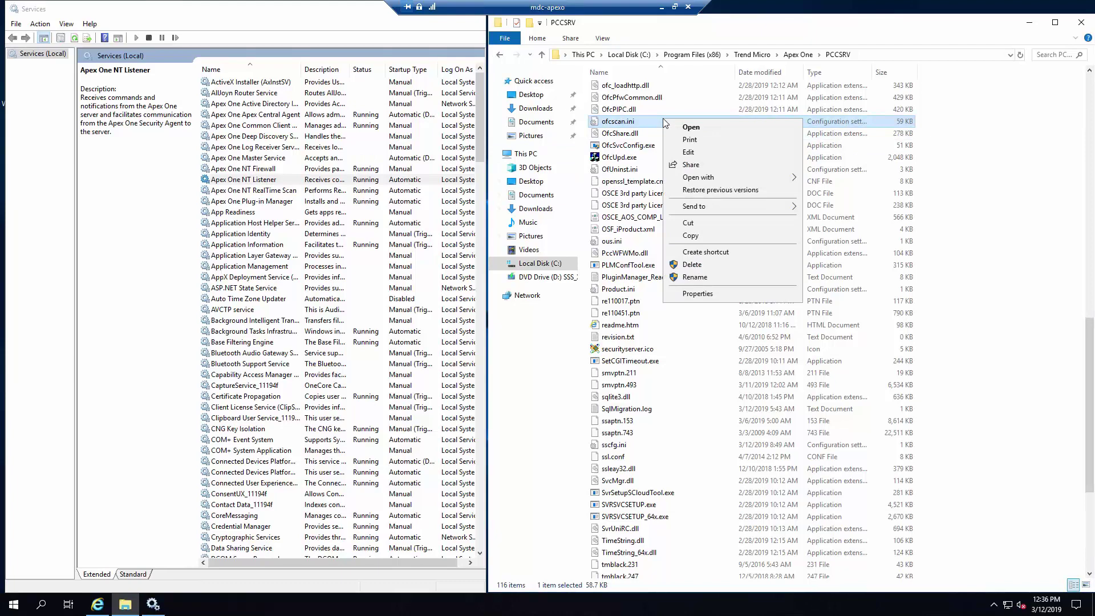
{"action": "left_click", "coordinate": [720, 235]}
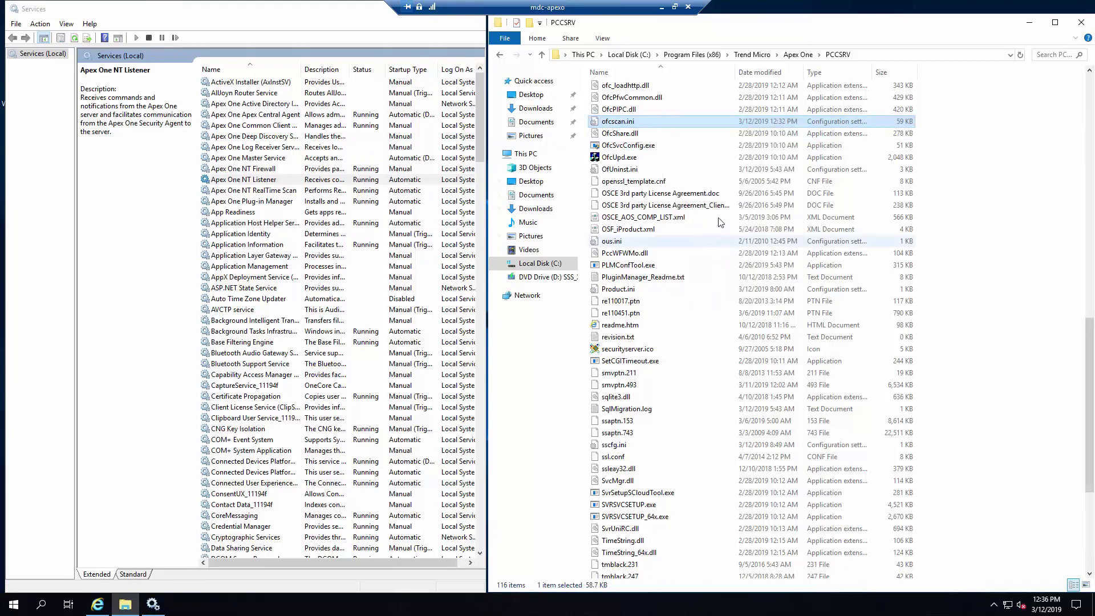
{"action": "key", "text": "ctrl+v"}
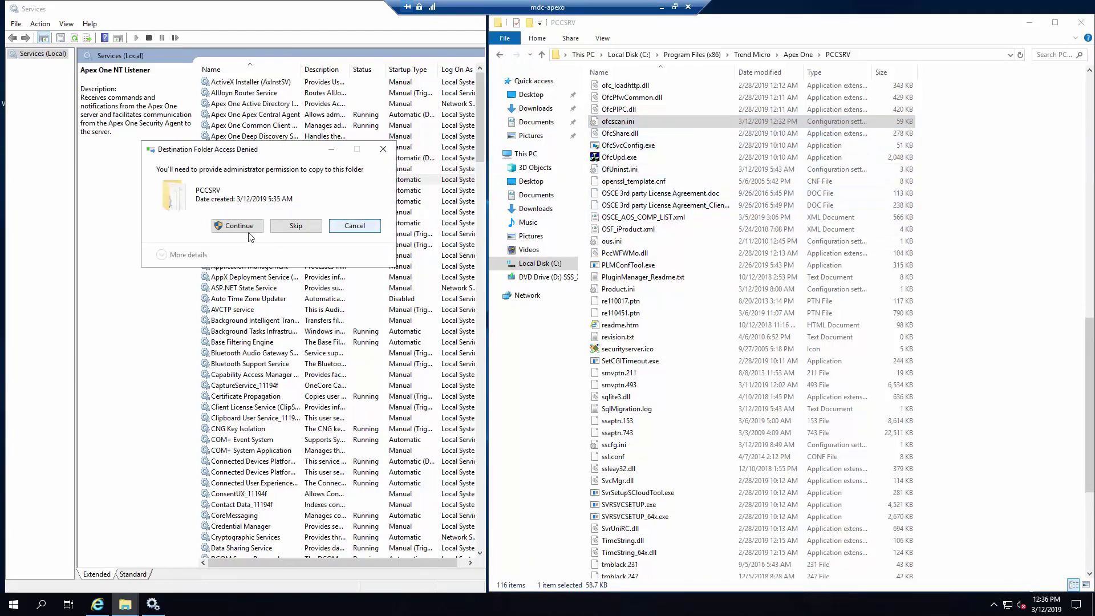
{"action": "left_click", "coordinate": [240, 227]}
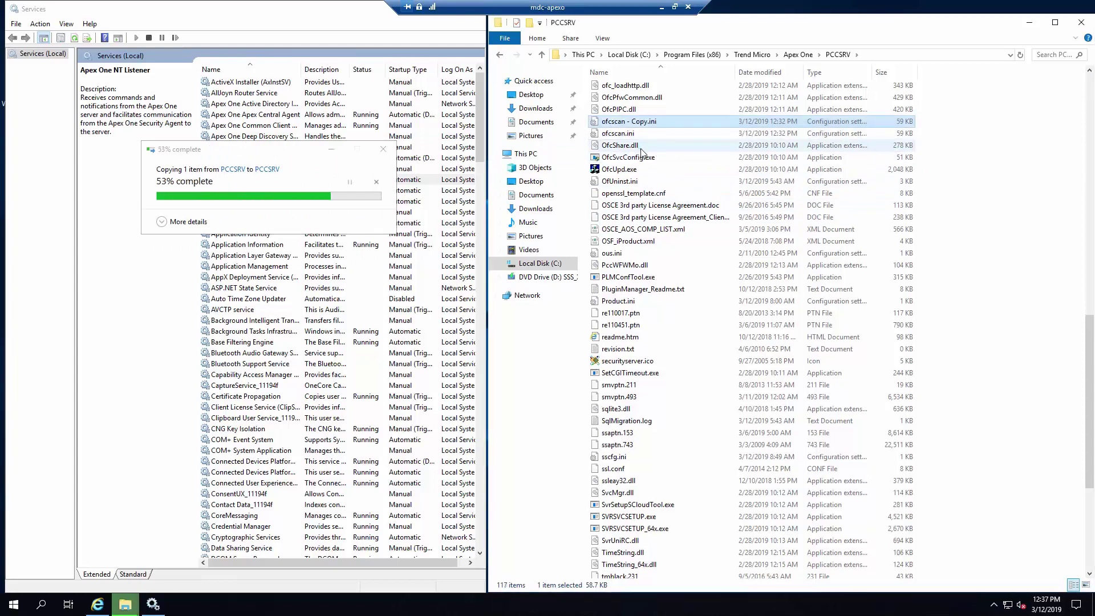
{"action": "right_click", "coordinate": [630, 136]}
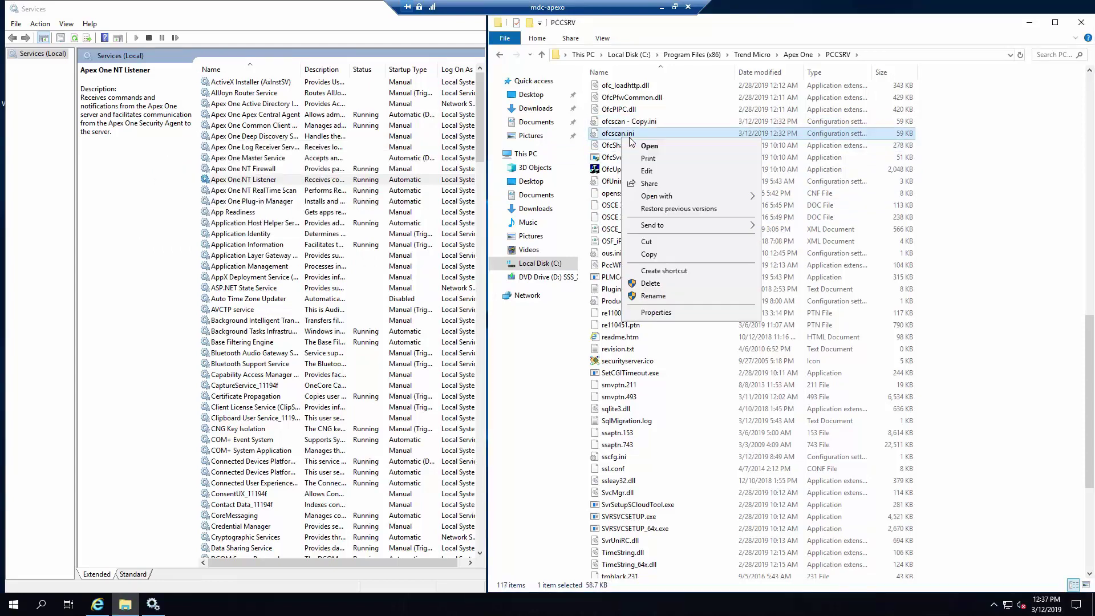
Open ofcscan.ini in Notepad and search 'ini' to reach INI_CLIENT_SETUP_SECTION
{"action": "left_click", "coordinate": [666, 171]}
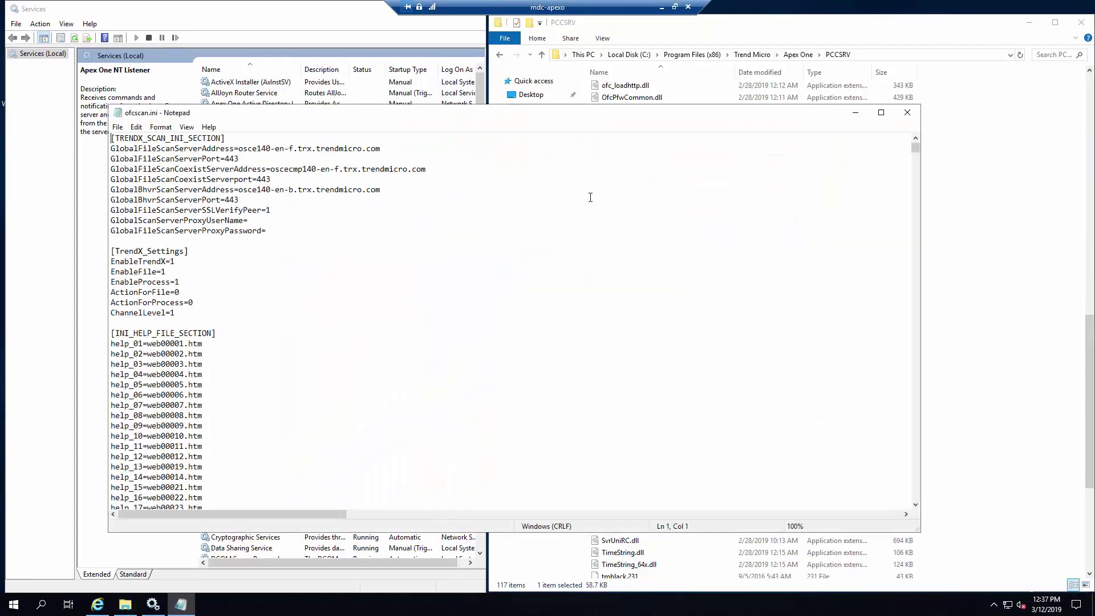
{"action": "left_click", "coordinate": [427, 301]}
{"action": "key", "text": "ctrl+f"}
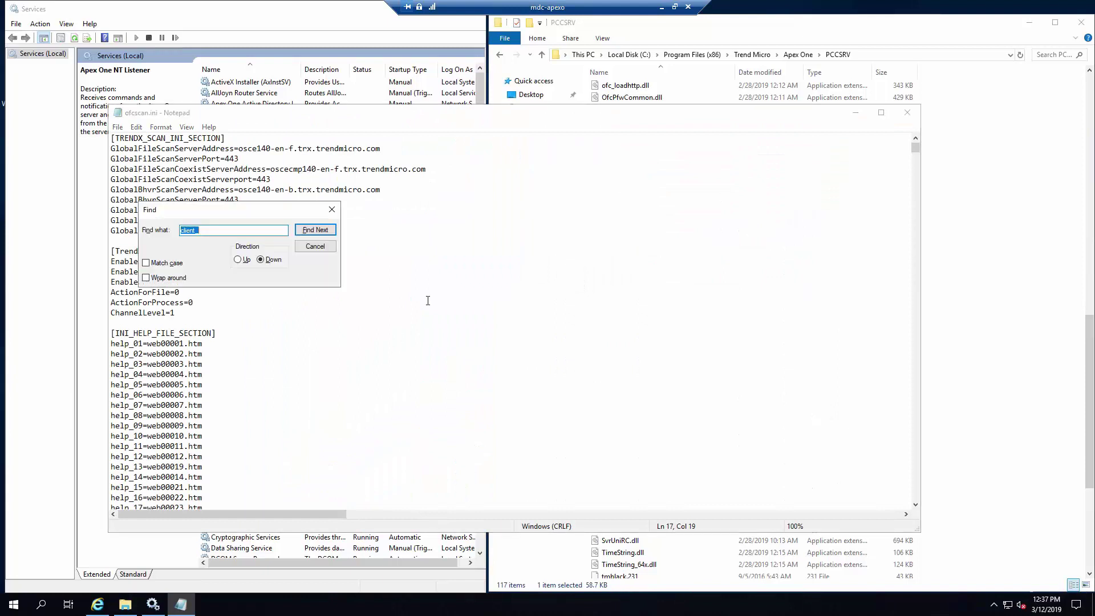
{"action": "type", "text": "ini_"}
{"action": "key", "text": "Return"}
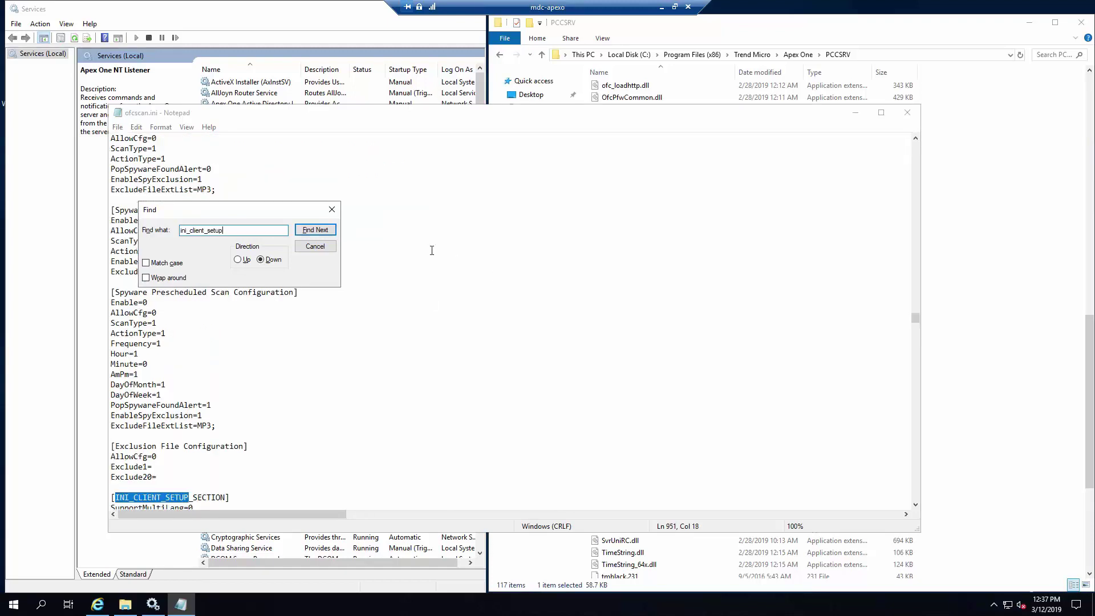
{"action": "left_click", "coordinate": [332, 210]}
Change ForceRefresh and BypassServerChecking from 0 to 1
{"action": "scroll", "coordinate": [315, 308], "scroll_direction": "down", "scroll_amount": 3}
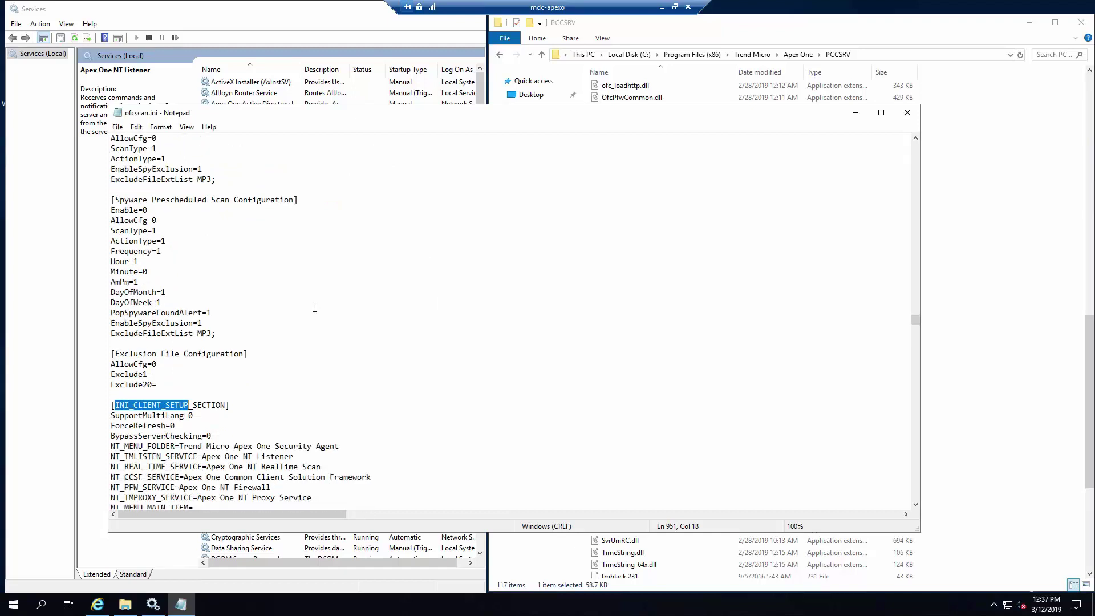
{"action": "scroll", "coordinate": [194, 408], "scroll_direction": "down", "scroll_amount": 1}
{"action": "left_click", "coordinate": [195, 397]}
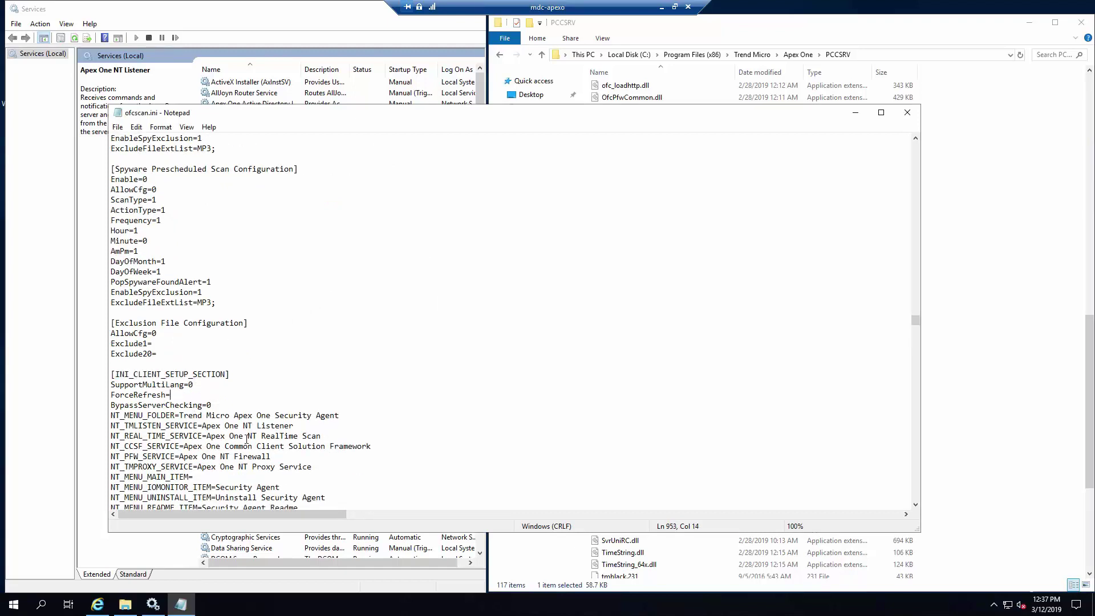
{"action": "type", "text": "1"}
{"action": "key", "text": "Return"}
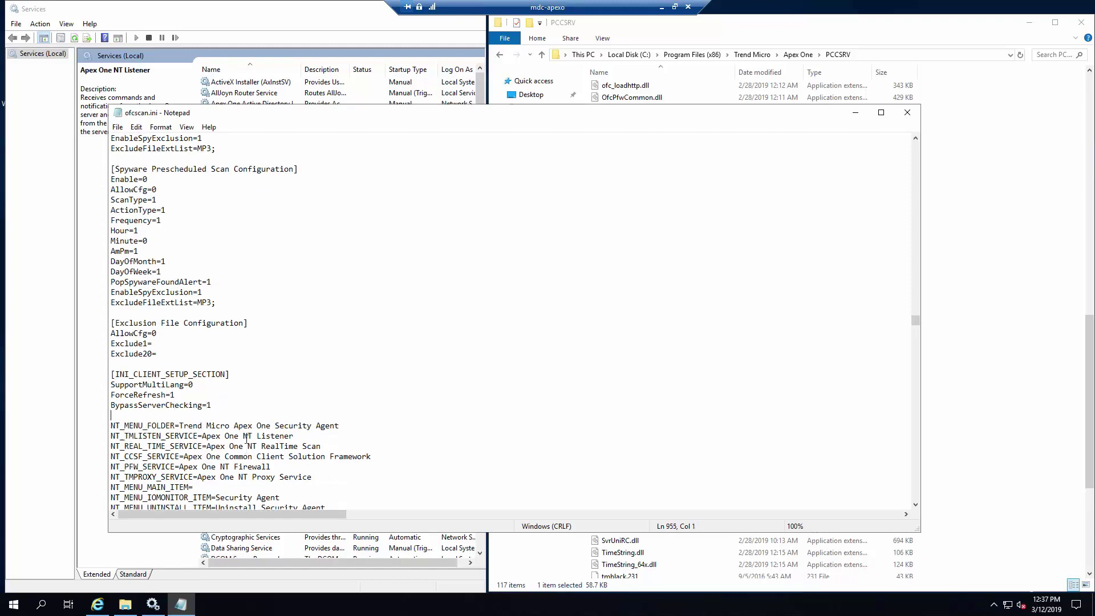
{"action": "key", "text": "BackSpace"}
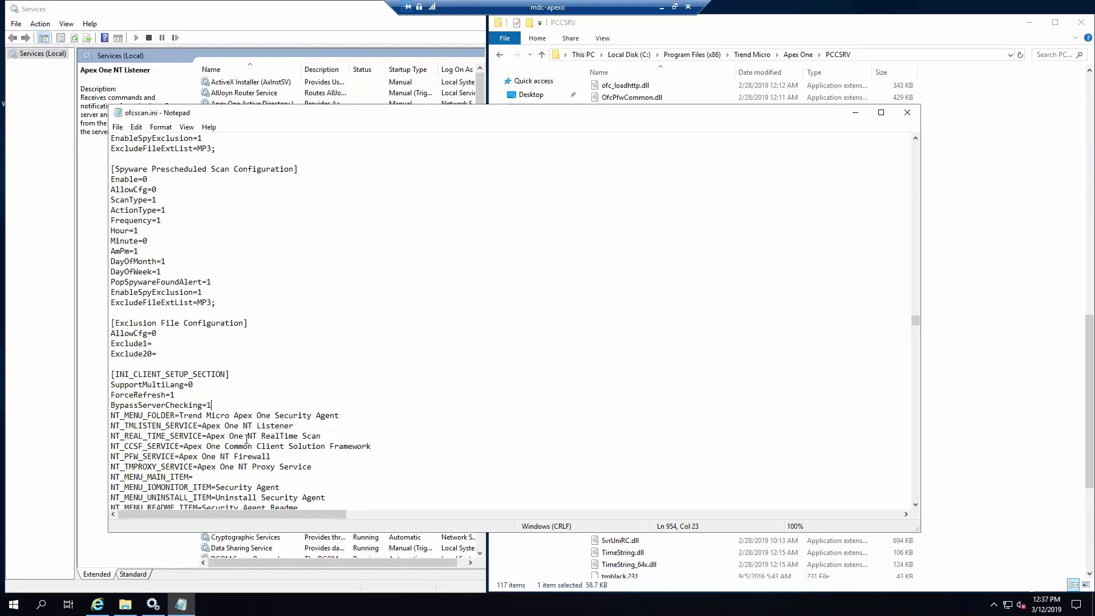
Attempt saving ofcscan.ini over the PCCSRV original, then dismiss the access-denied error
{"action": "left_click", "coordinate": [118, 128]}
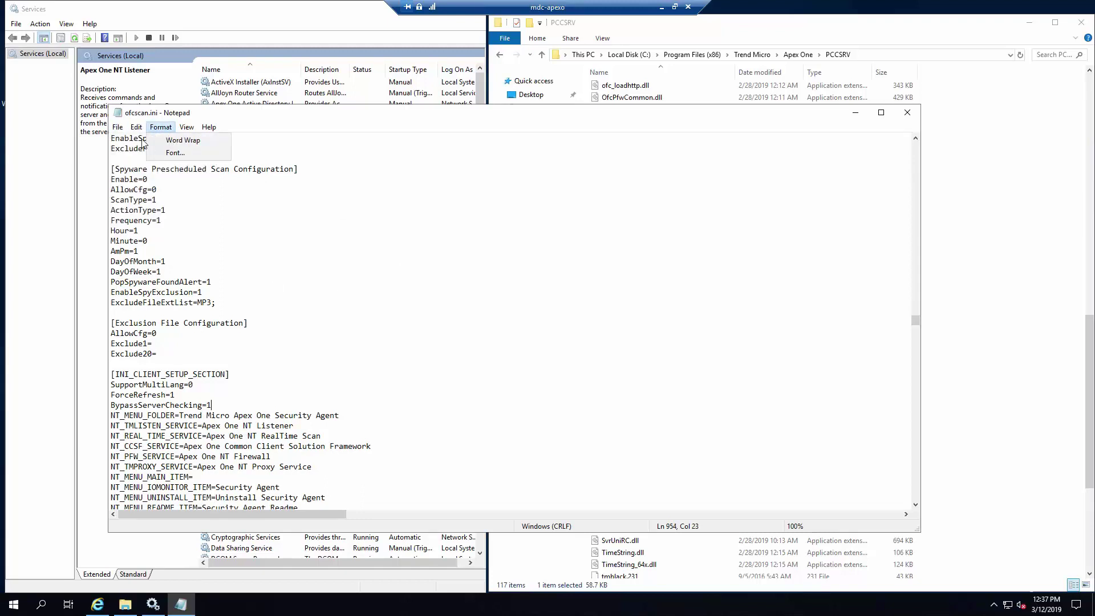
{"action": "left_click", "coordinate": [140, 177]}
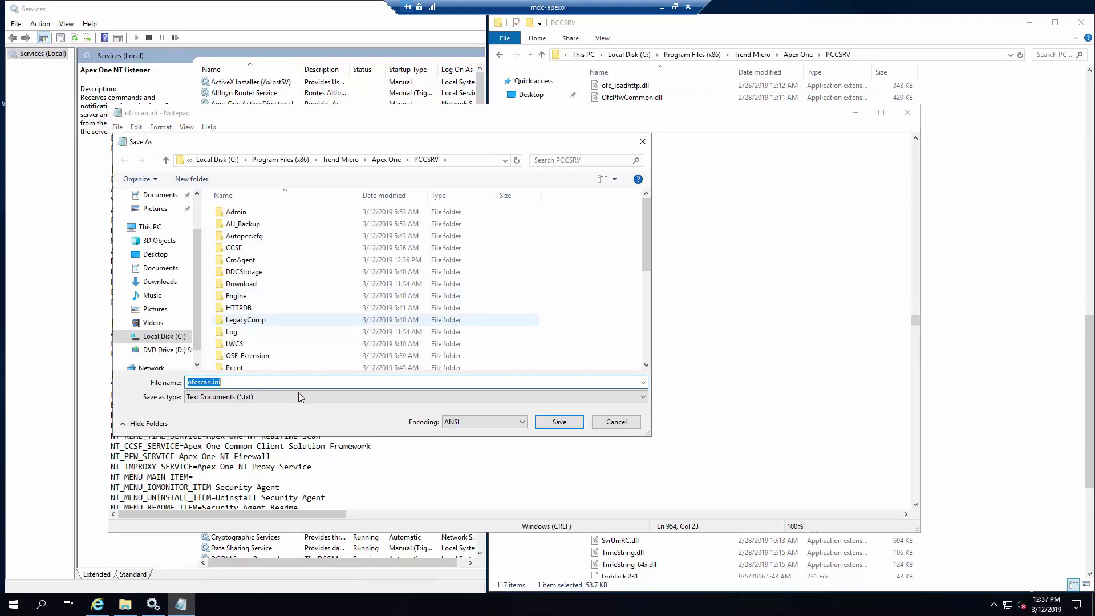
{"action": "left_click", "coordinate": [299, 395]}
{"action": "left_click", "coordinate": [264, 417]}
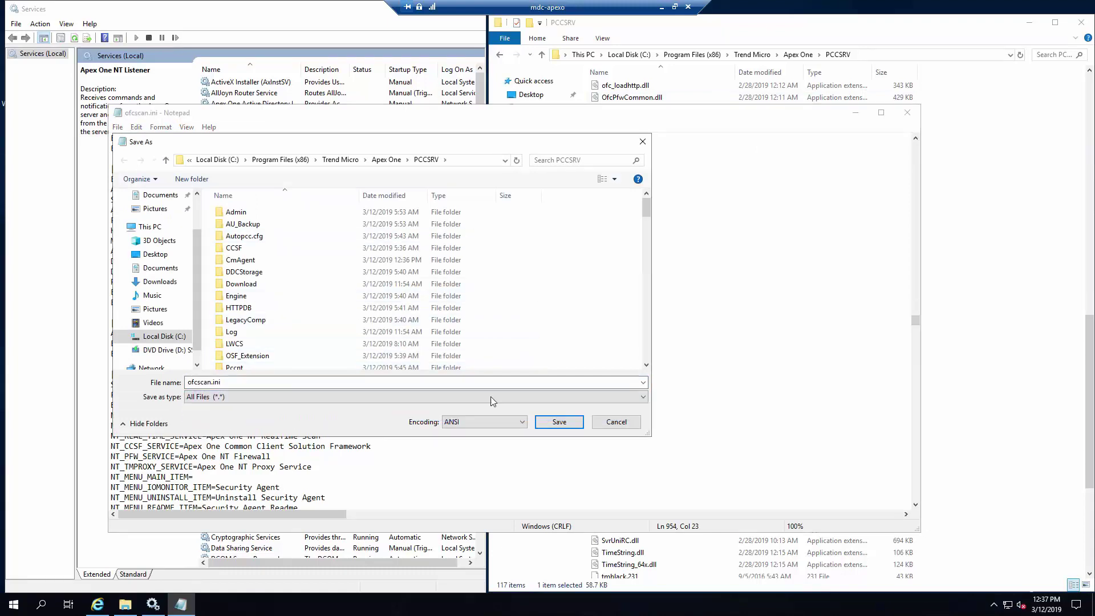
{"action": "left_click", "coordinate": [559, 422]}
{"action": "left_click", "coordinate": [582, 303]}
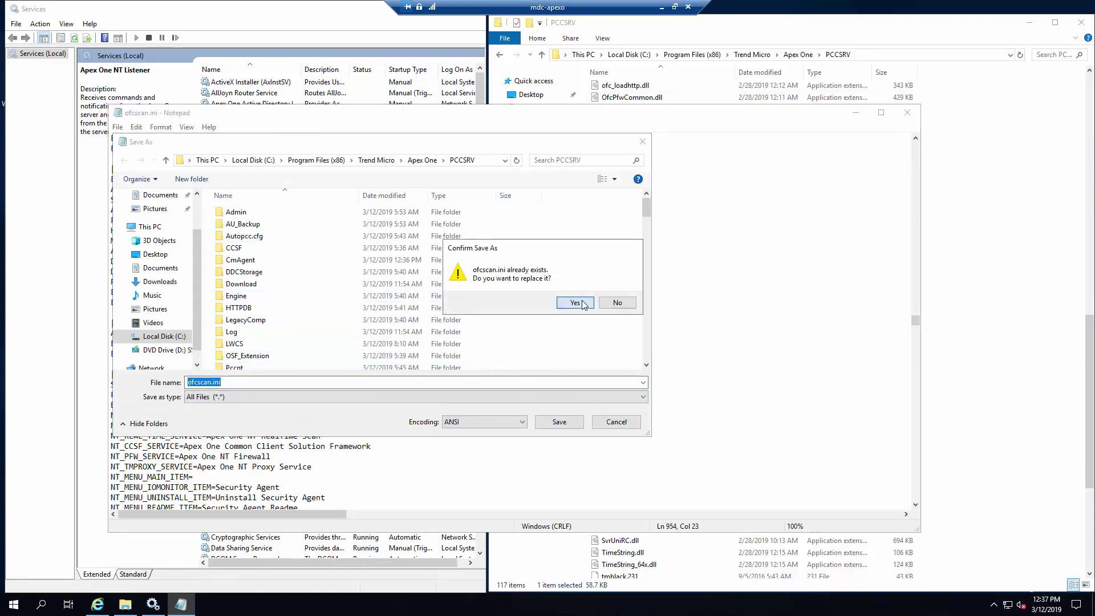
{"action": "left_click", "coordinate": [632, 348]}
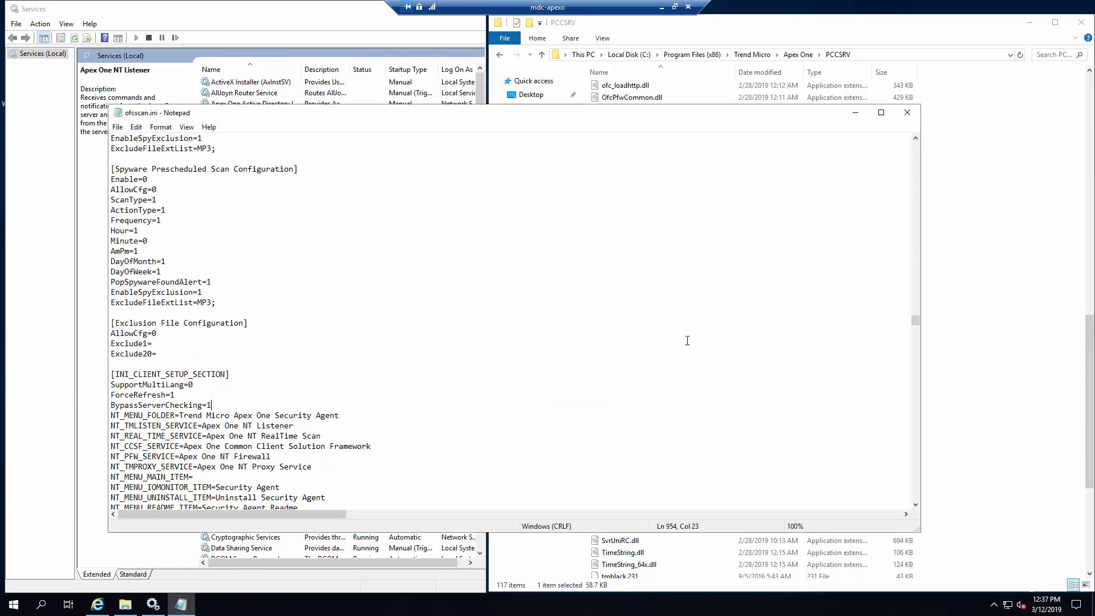
Save ofcscan.ini to the Desktop with file type All Files (*.*)
{"action": "left_click", "coordinate": [118, 126]}
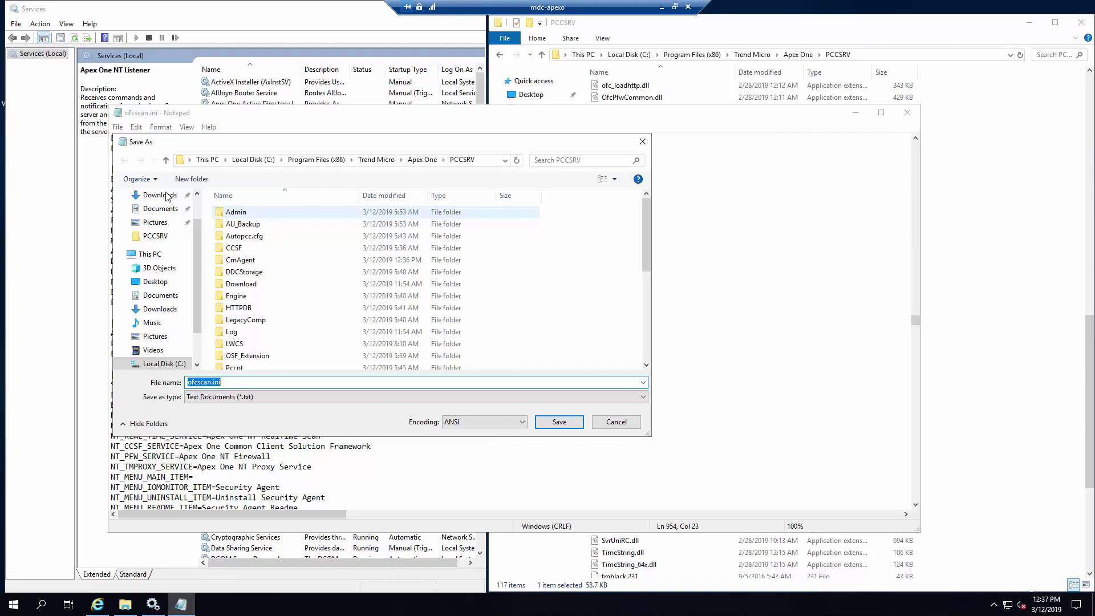
{"action": "left_click", "coordinate": [165, 286]}
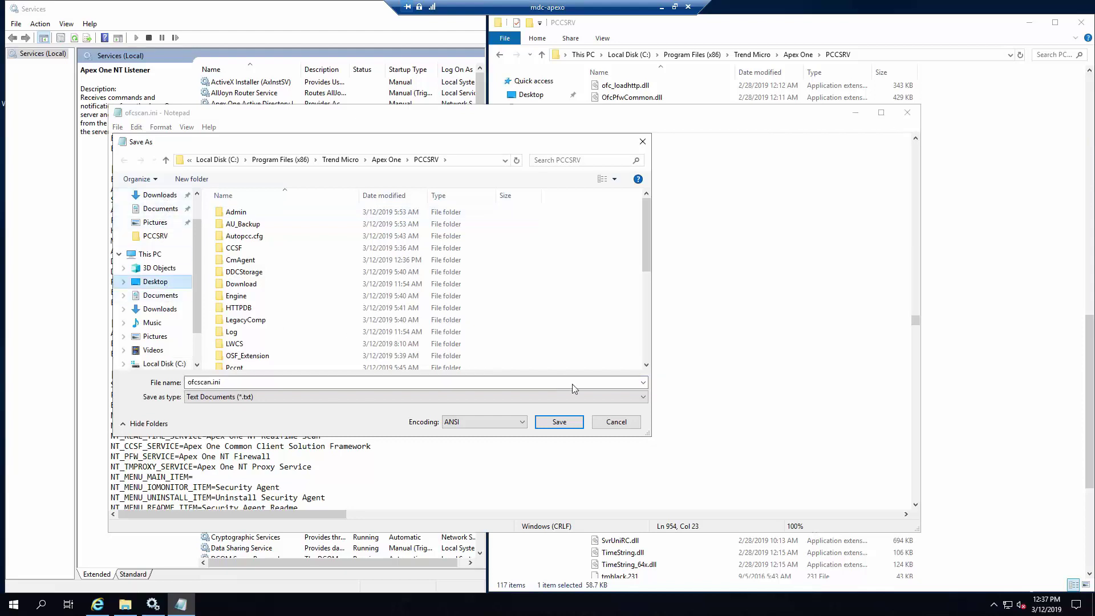
{"action": "left_click", "coordinate": [505, 398]}
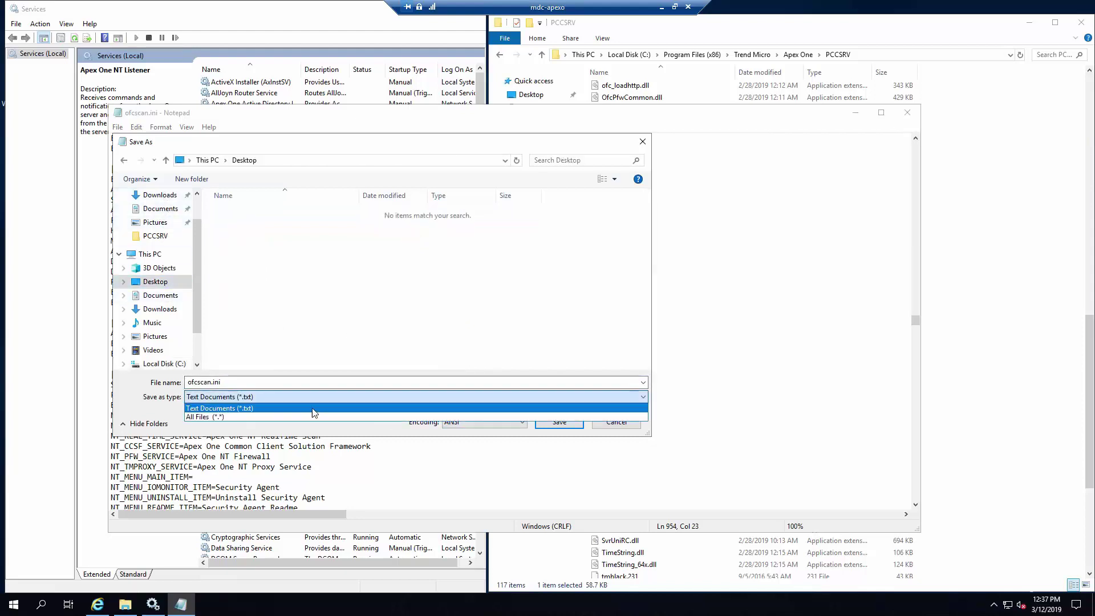
{"action": "left_click", "coordinate": [275, 417]}
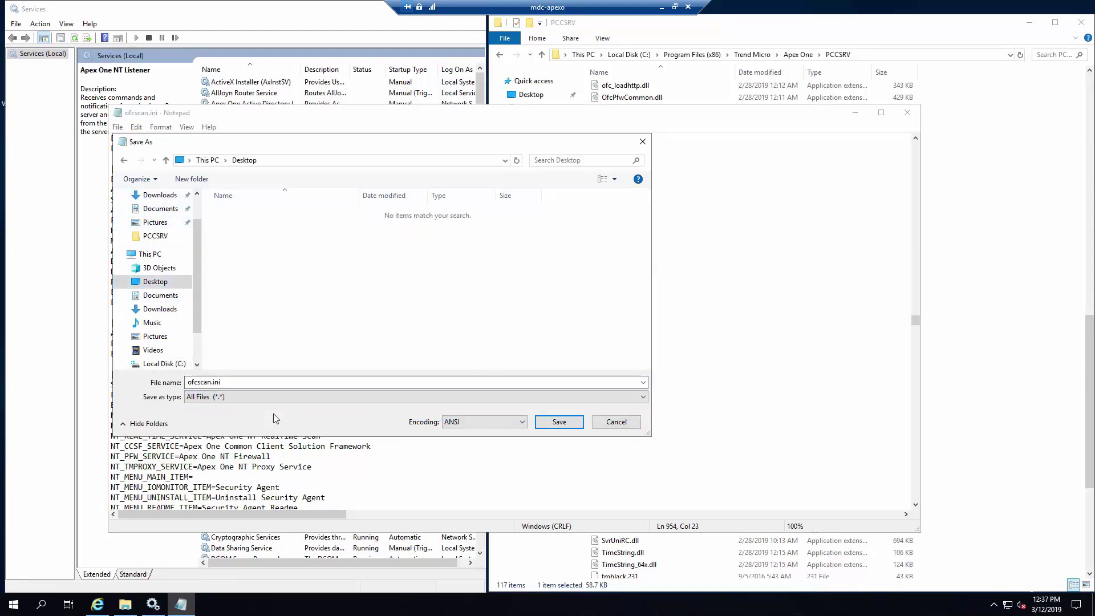
{"action": "left_click", "coordinate": [560, 422]}
Paste the Desktop ofcscan.ini into PCCSRV, replacing the original with administrator permission
{"action": "left_click", "coordinate": [392, 27]}
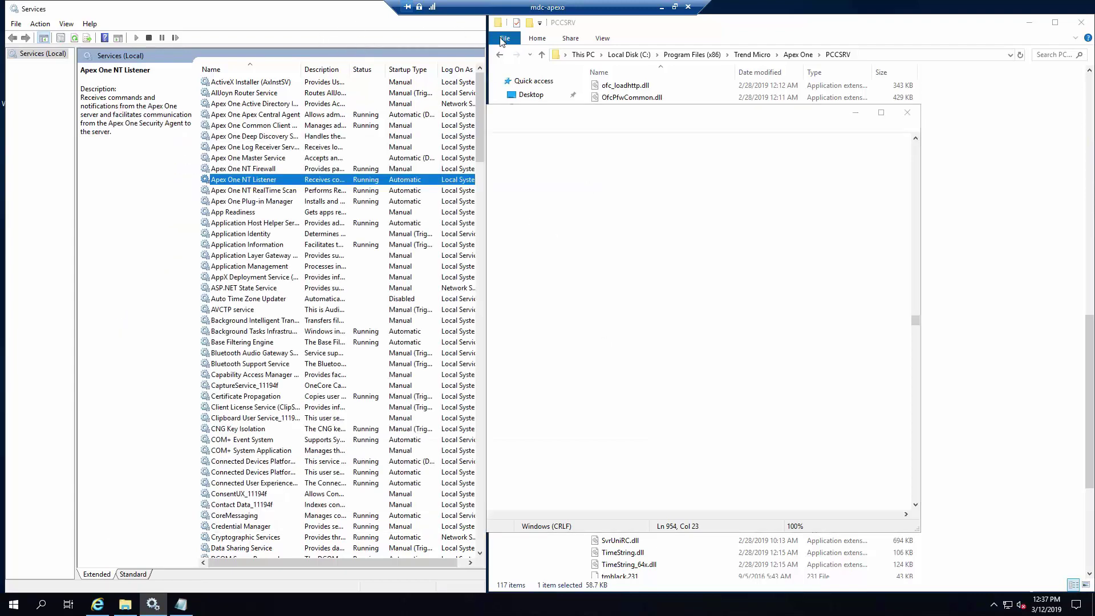
{"action": "left_click", "coordinate": [644, 23]}
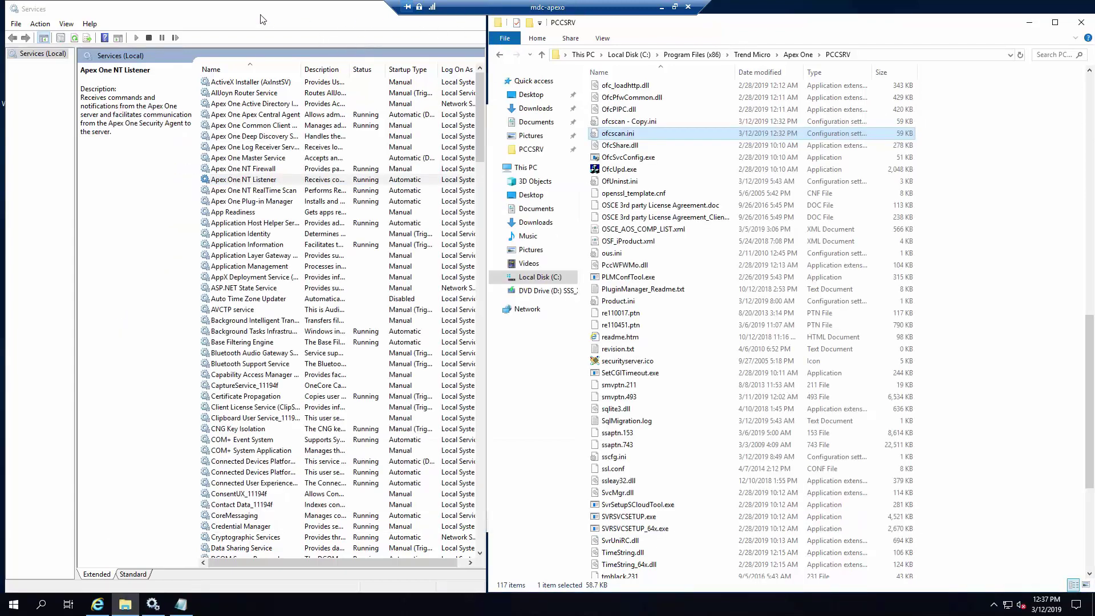
{"action": "left_click_drag", "start_coordinate": [263, 12], "coordinate": [359, 100]}
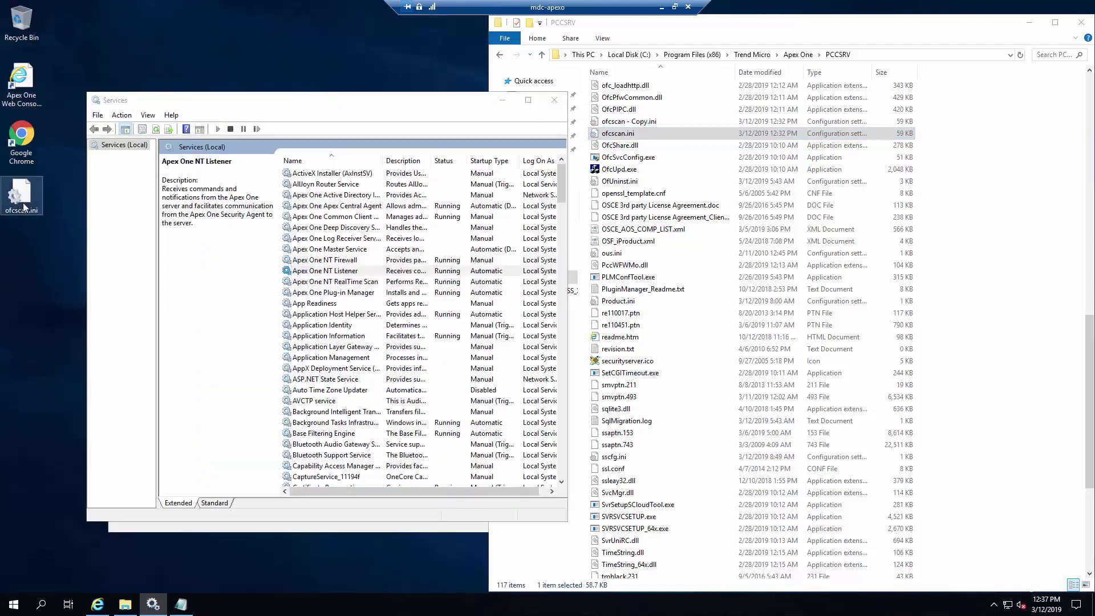
{"action": "left_click", "coordinate": [794, 302]}
{"action": "key", "text": "ctrl+v"}
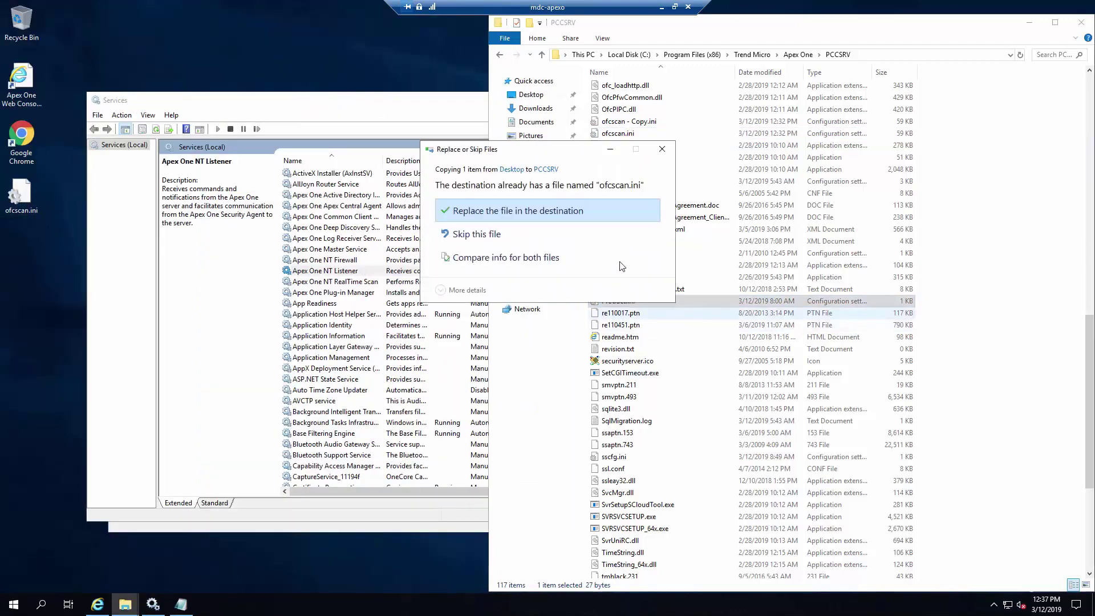
{"action": "left_click", "coordinate": [531, 215]}
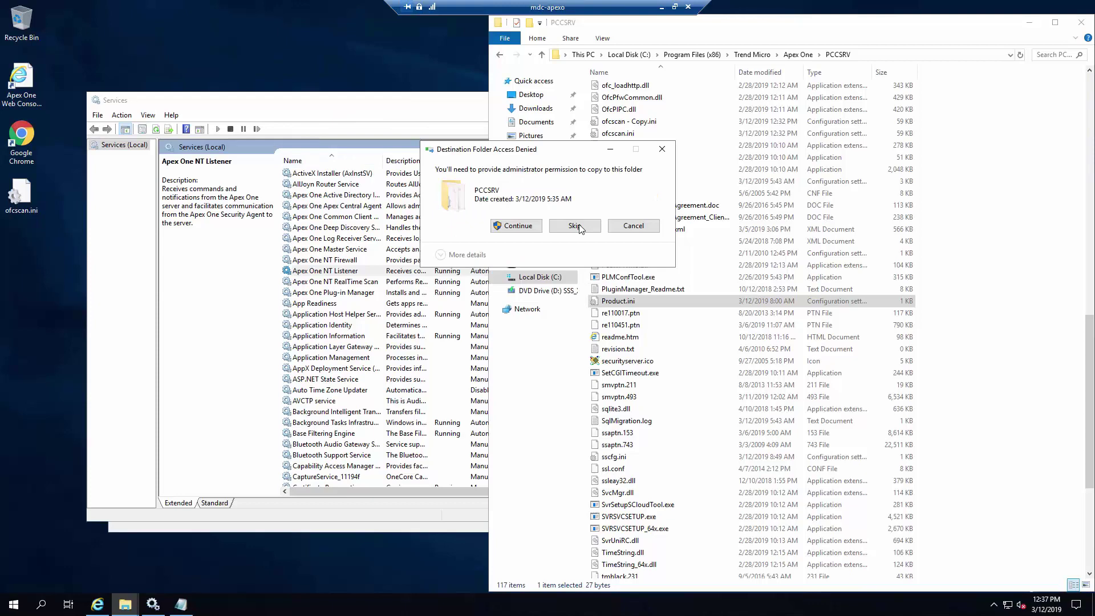
{"action": "left_click", "coordinate": [516, 225]}
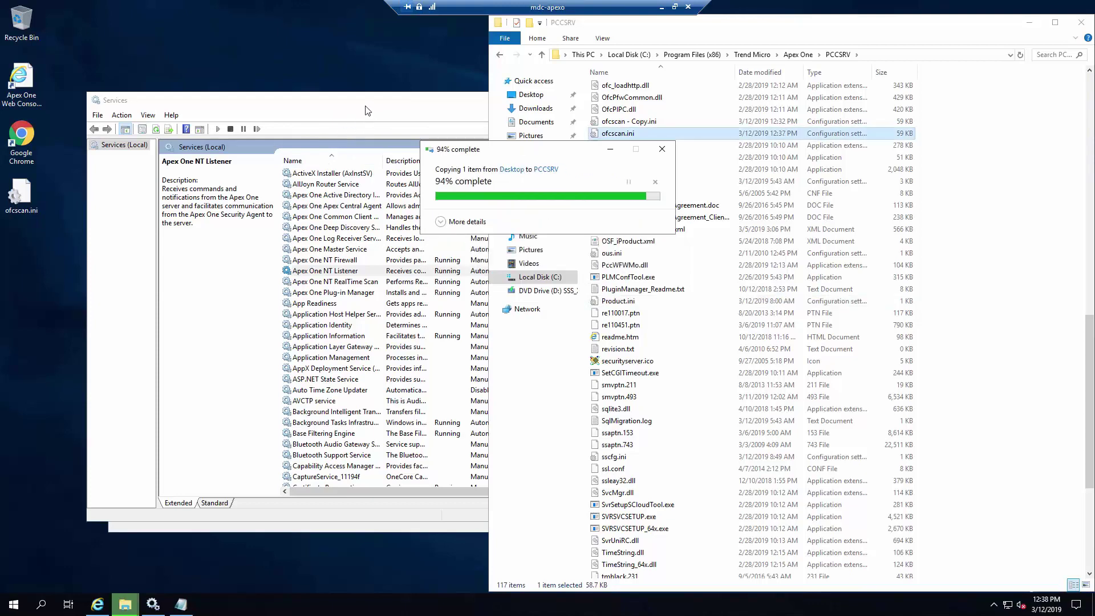
Maximize the Services window and select the Apex One Master Service
{"action": "left_click", "coordinate": [368, 105]}
{"action": "double_click", "coordinate": [378, 103]}
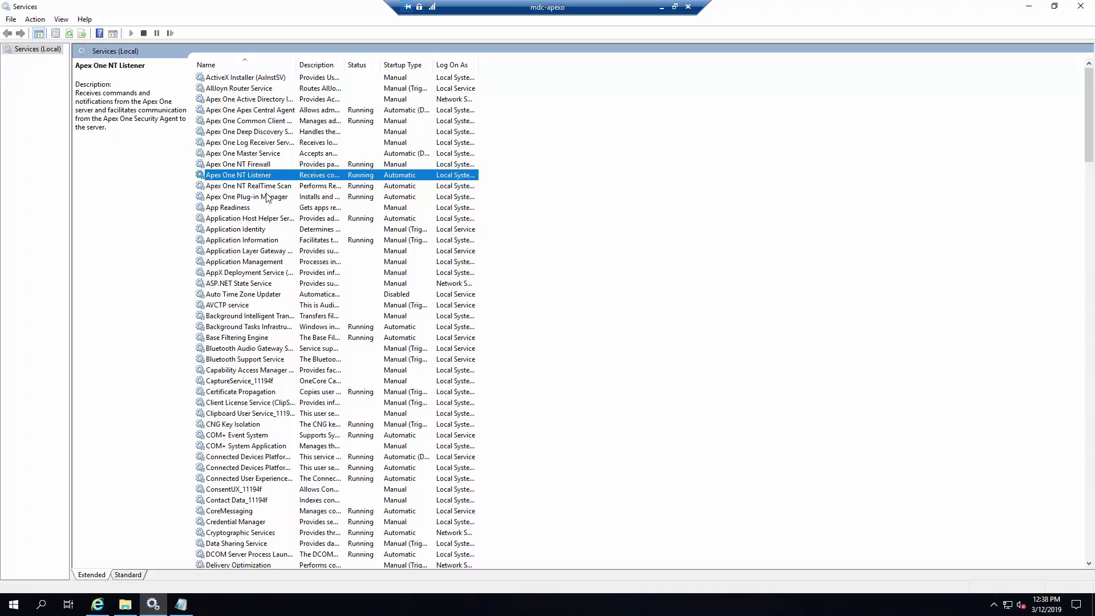
{"action": "left_click", "coordinate": [263, 153]}
Start the Apex One Master Service again
{"action": "right_click", "coordinate": [264, 153]}
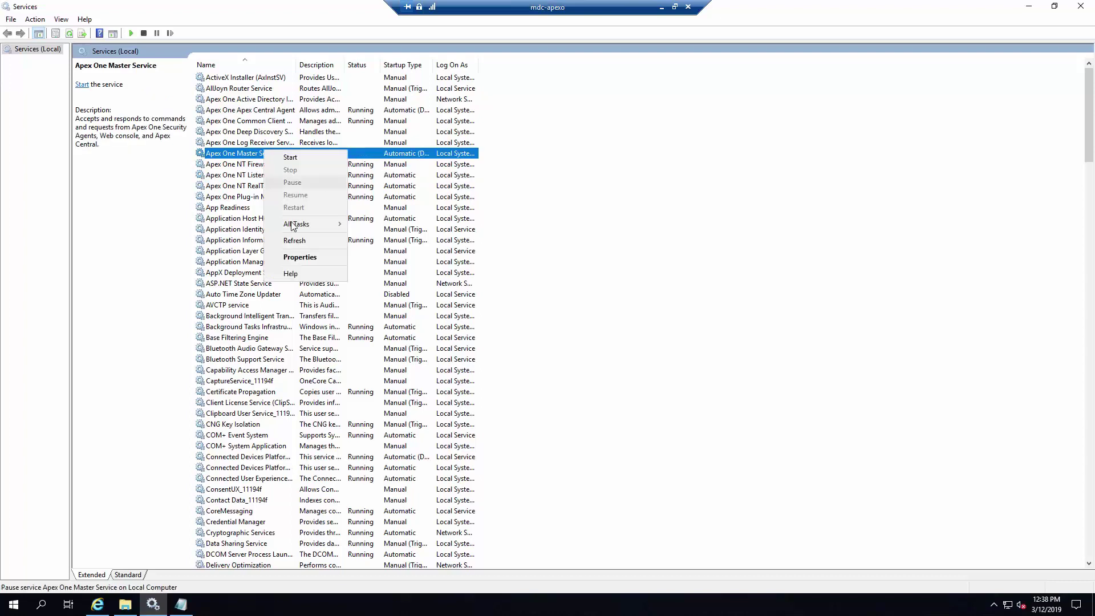
{"action": "left_click", "coordinate": [305, 156]}
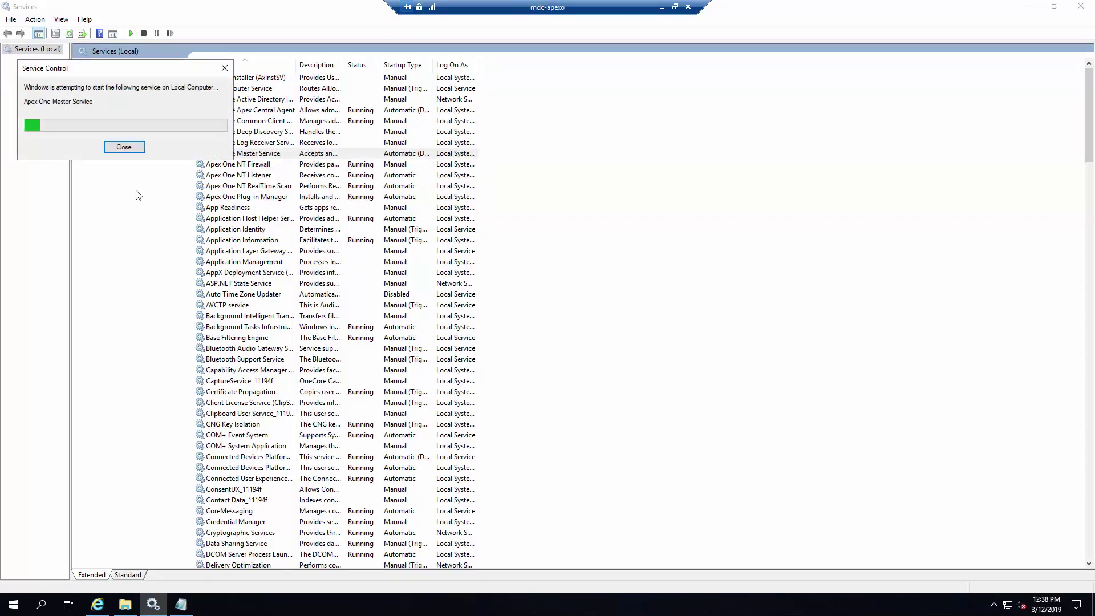
{"action": "left_click", "coordinate": [125, 604]}
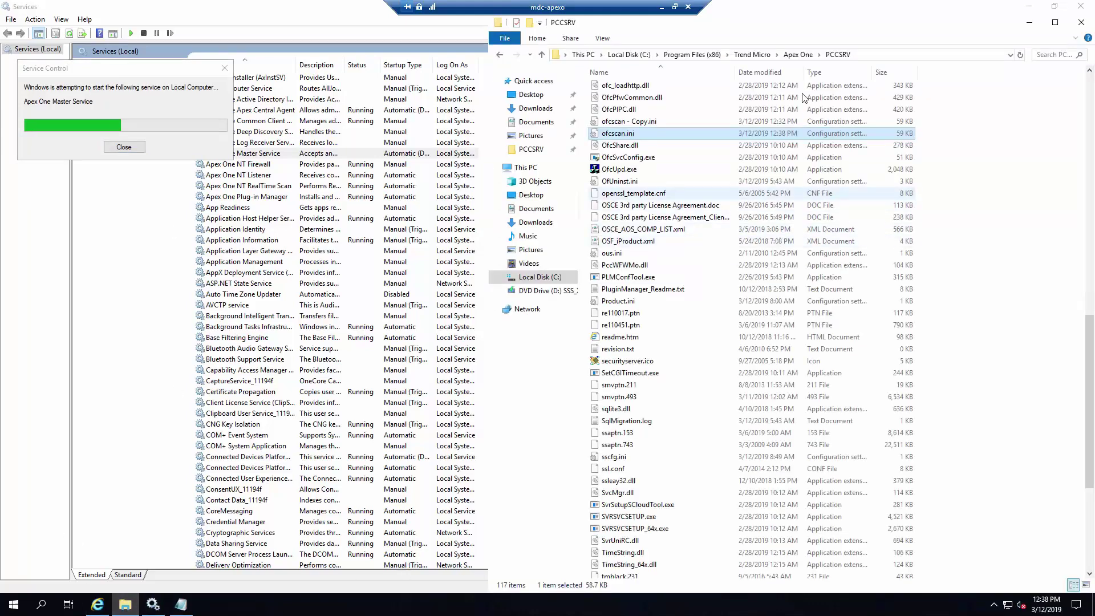
Browse PCCSRV to Admin\Utility\ClientPackager and select ClnPack.exe
{"action": "scroll", "coordinate": [734, 139], "scroll_direction": "up", "scroll_amount": 3}
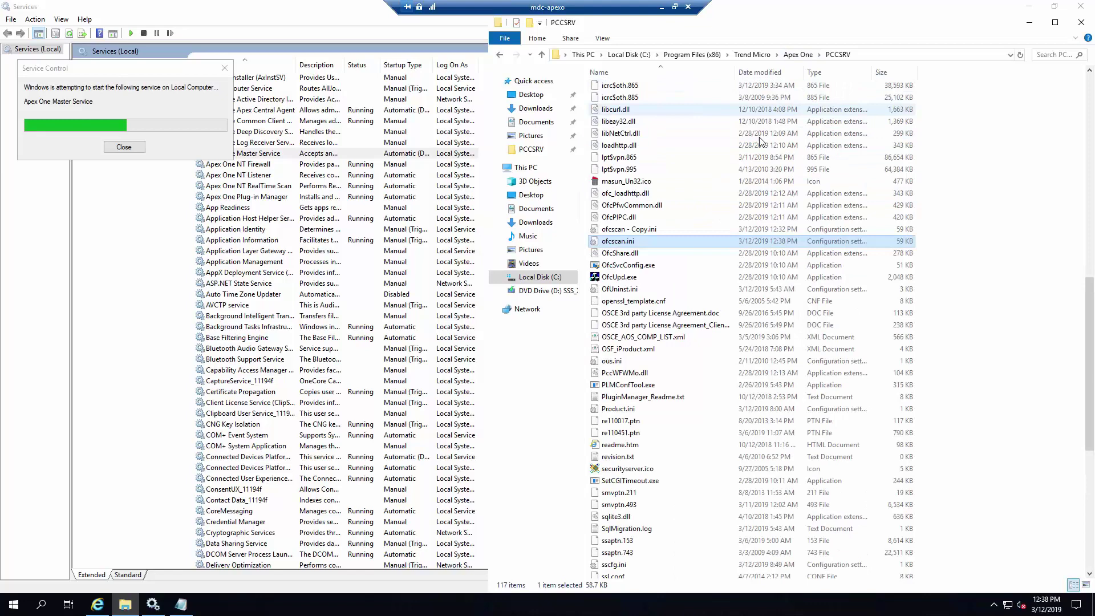
{"action": "scroll", "coordinate": [733, 139], "scroll_direction": "up", "scroll_amount": 9}
{"action": "scroll", "coordinate": [733, 139], "scroll_direction": "up", "scroll_amount": 10}
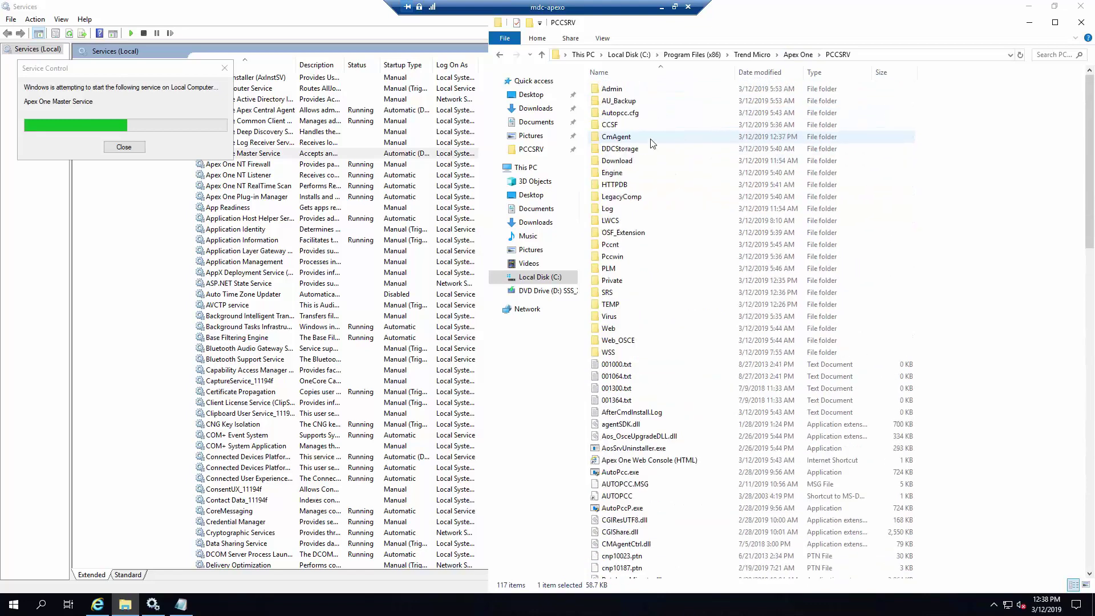
{"action": "double_click", "coordinate": [626, 91]}
{"action": "double_click", "coordinate": [626, 101]}
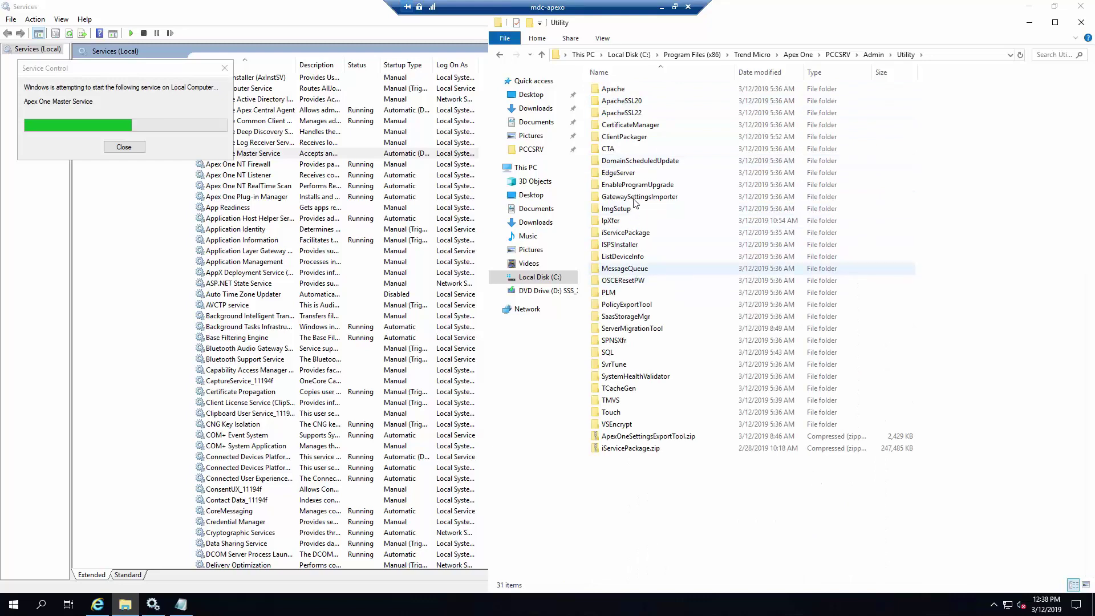
{"action": "double_click", "coordinate": [625, 137]}
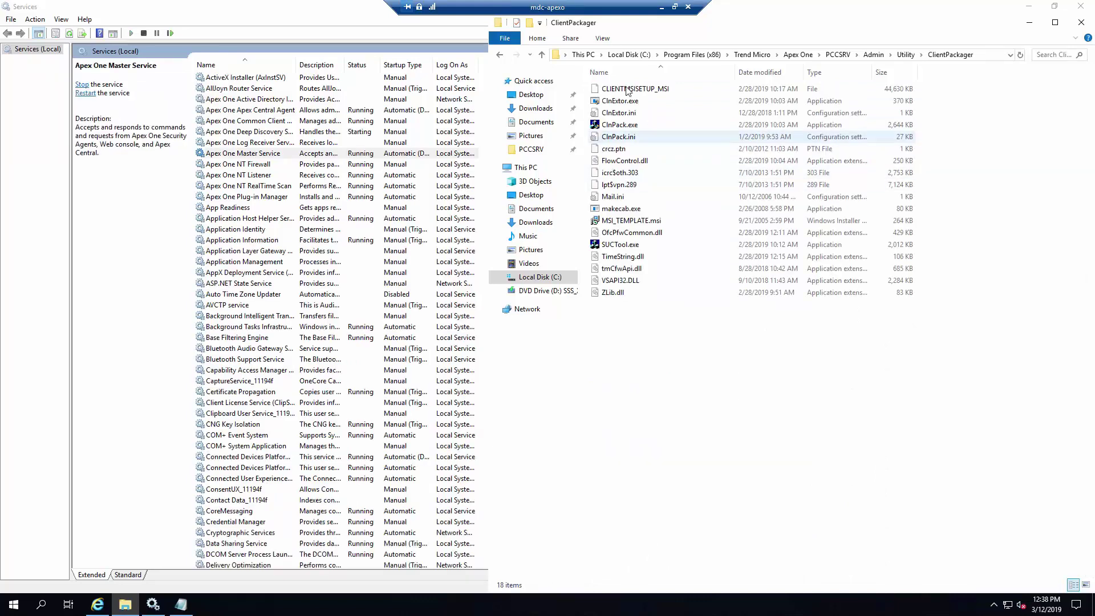
{"action": "left_click", "coordinate": [625, 128]}
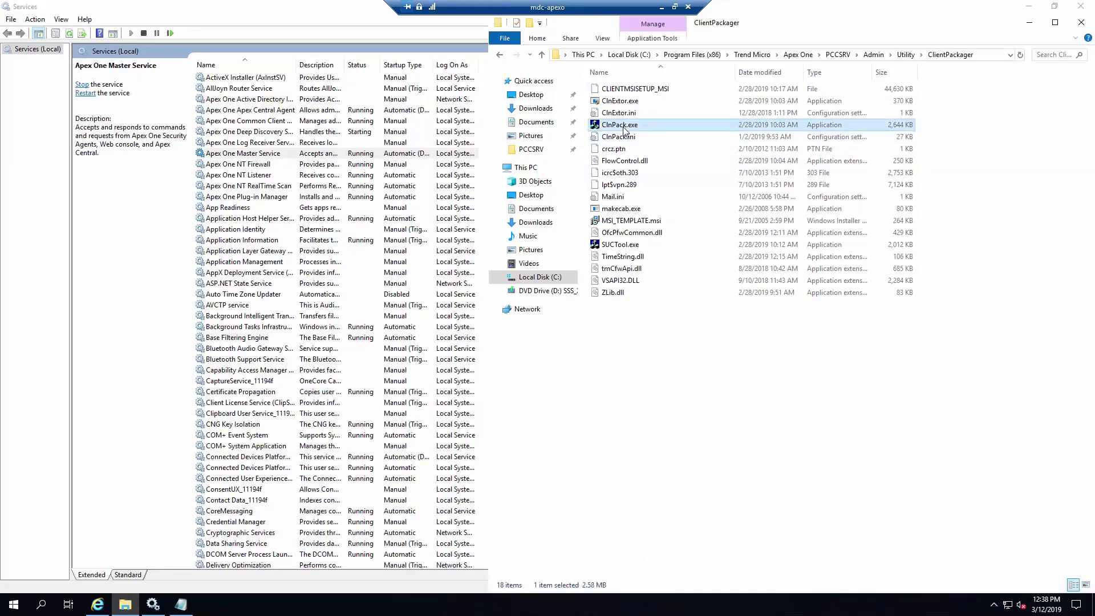
Run ClnPack.exe as administrator to launch the Agent Packager
{"action": "right_click", "coordinate": [624, 129]}
{"action": "left_click", "coordinate": [676, 153]}
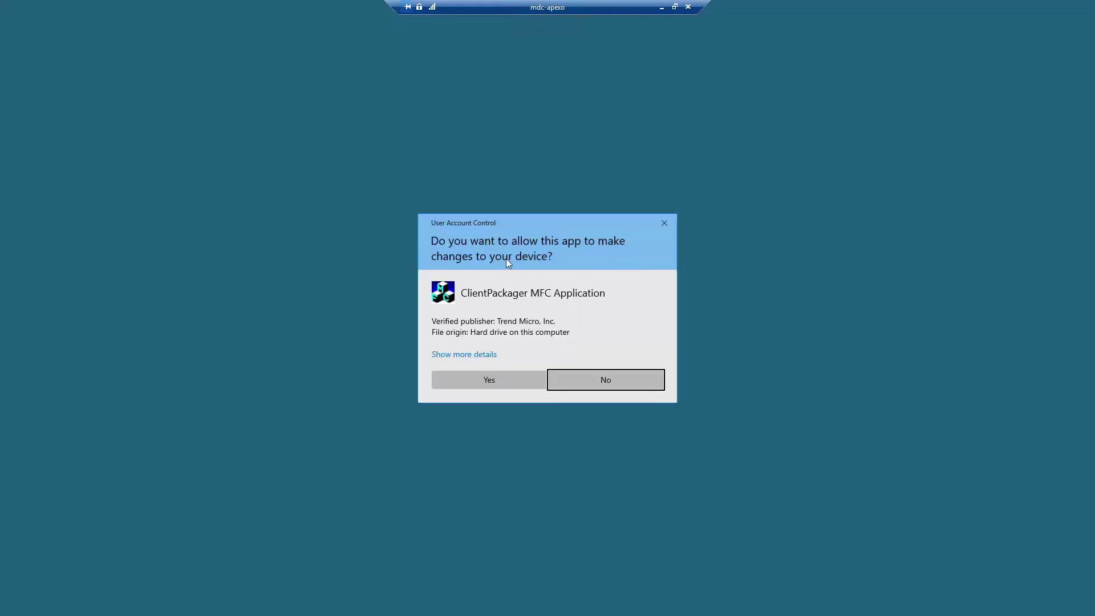
{"action": "left_click", "coordinate": [503, 382]}
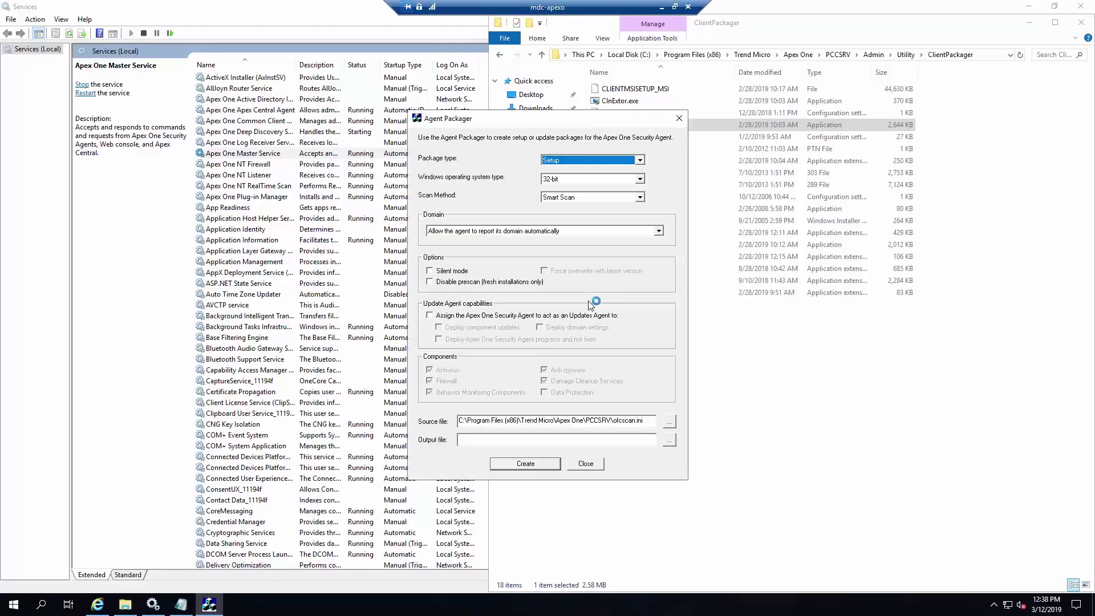
Set package type MSI with automatic domain reporting and ofcscan.ini as source
{"action": "left_click", "coordinate": [565, 160]}
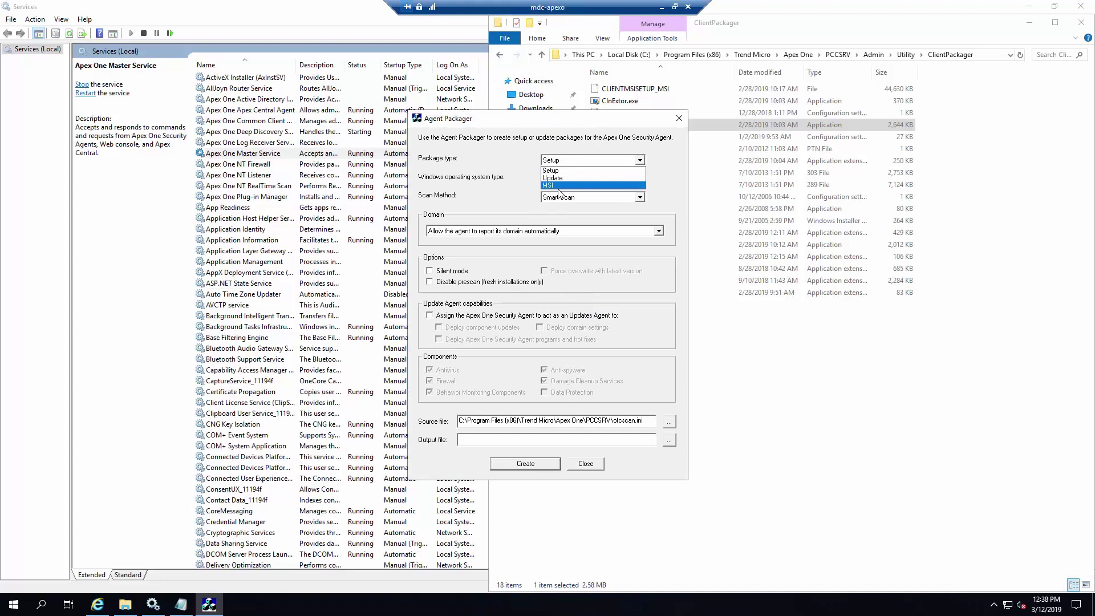
{"action": "left_click", "coordinate": [560, 185]}
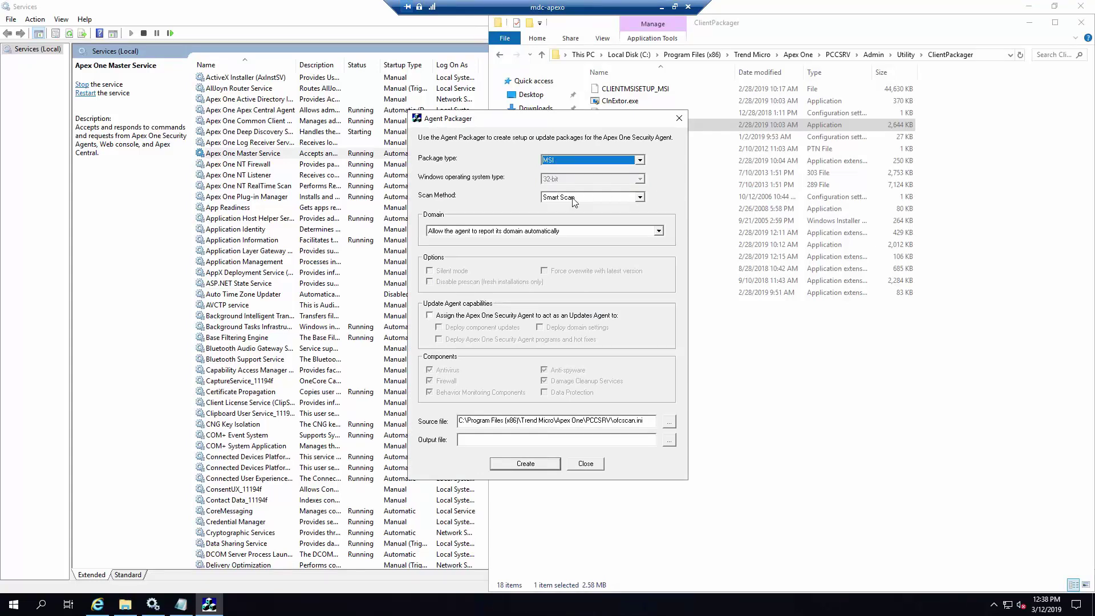
{"action": "left_click", "coordinate": [516, 234]}
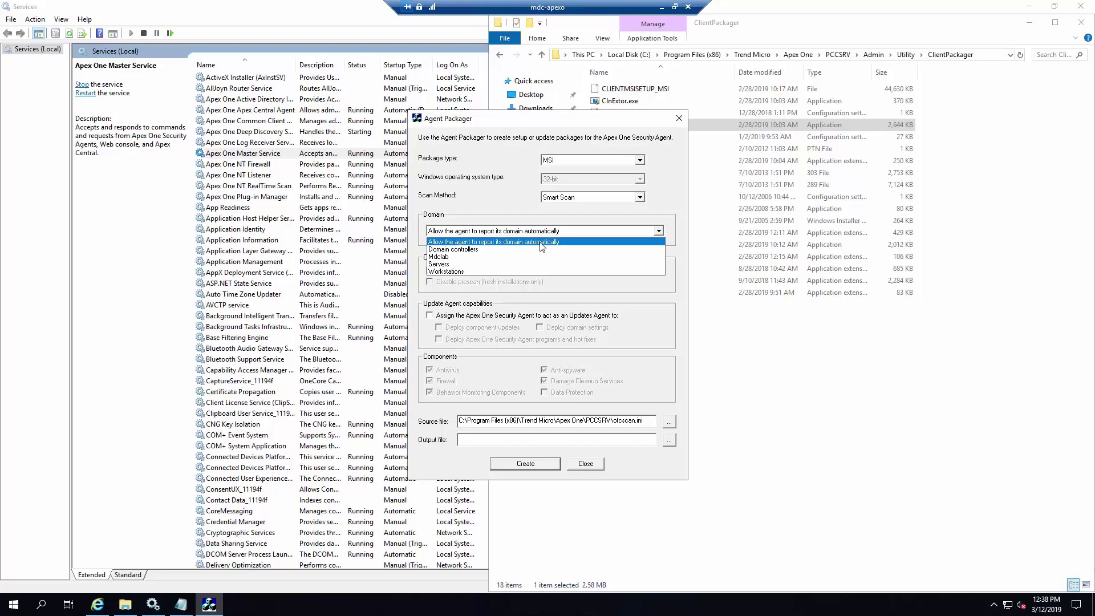
{"action": "left_click", "coordinate": [541, 247]}
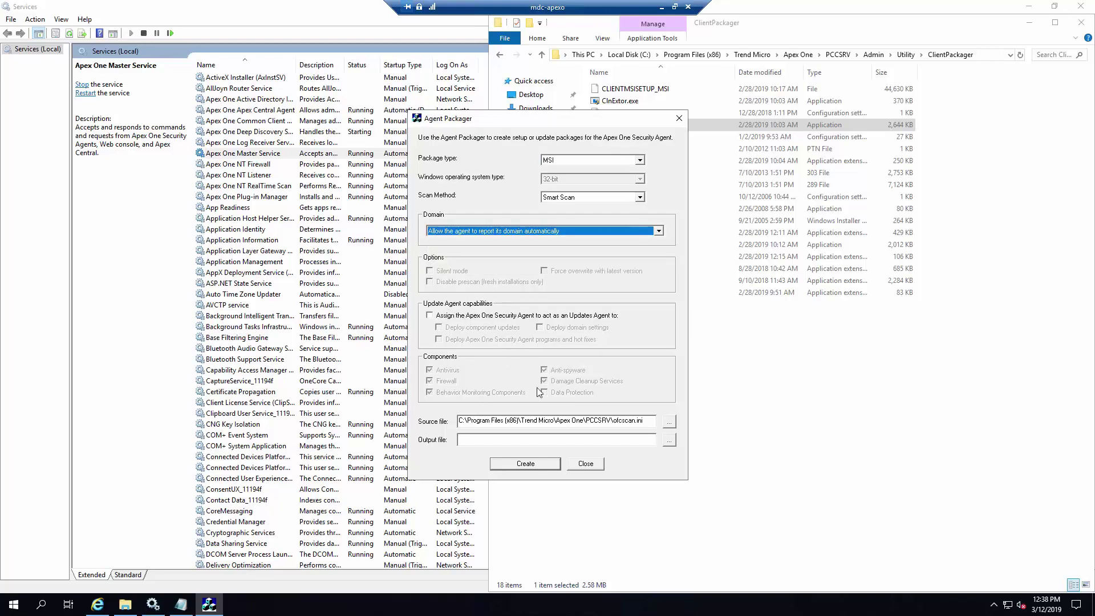
{"action": "left_click_drag", "start_coordinate": [644, 422], "coordinate": [460, 421]}
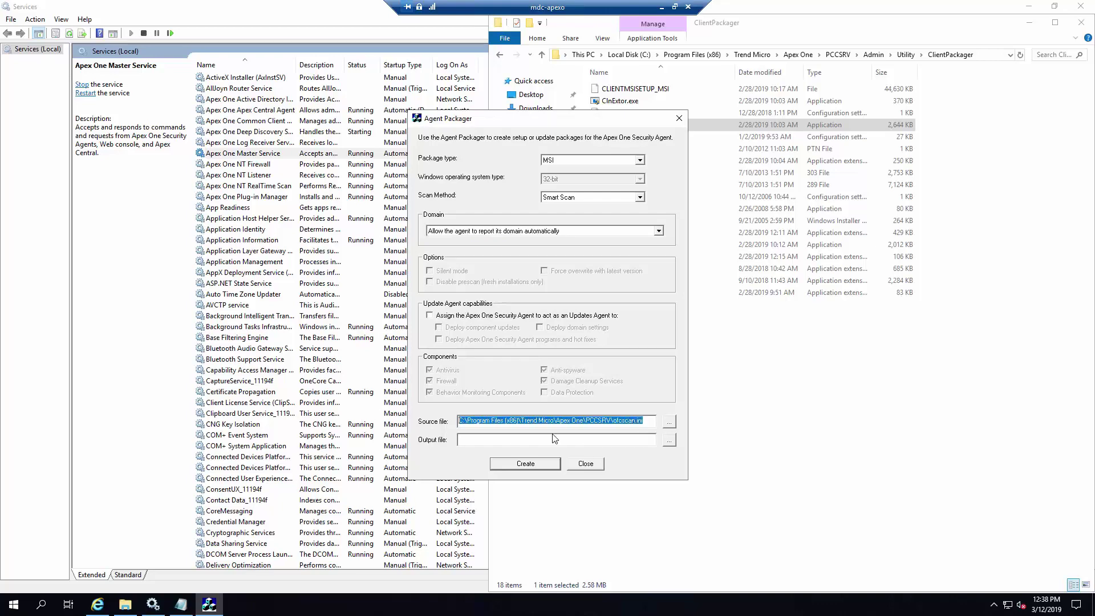
{"action": "left_click", "coordinate": [669, 439]}
{"action": "type", "text": "Newes"}
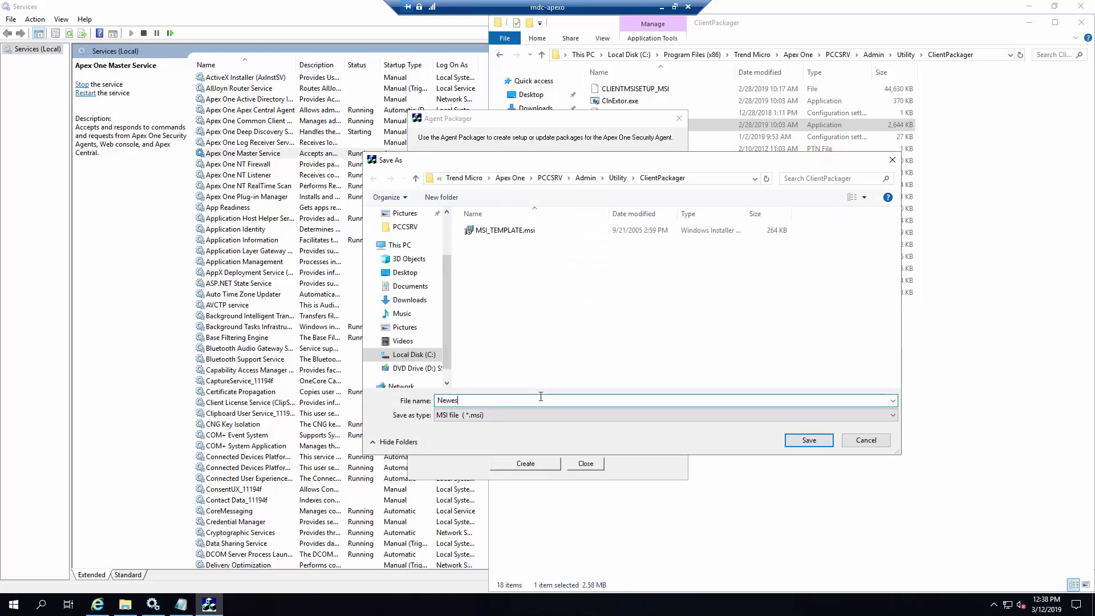
Save as Newest_APEX in ClientPackager, create the MSI, and acknowledge the success message
{"action": "type", "text": "t_AP"}
{"action": "type", "text": "EX"}
{"action": "left_click", "coordinate": [809, 440]}
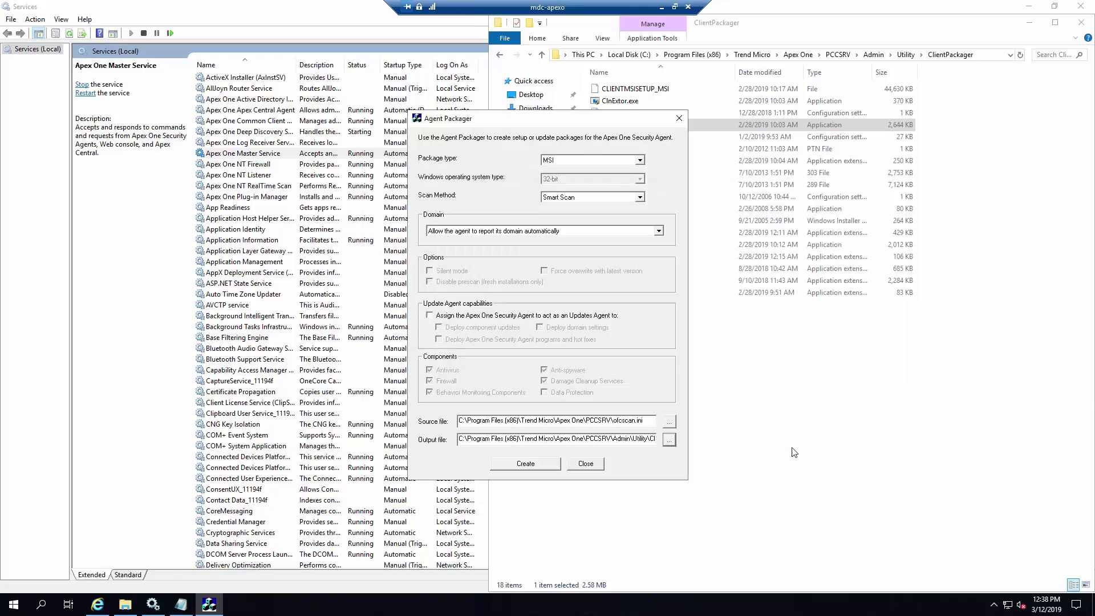
{"action": "left_click", "coordinate": [542, 467]}
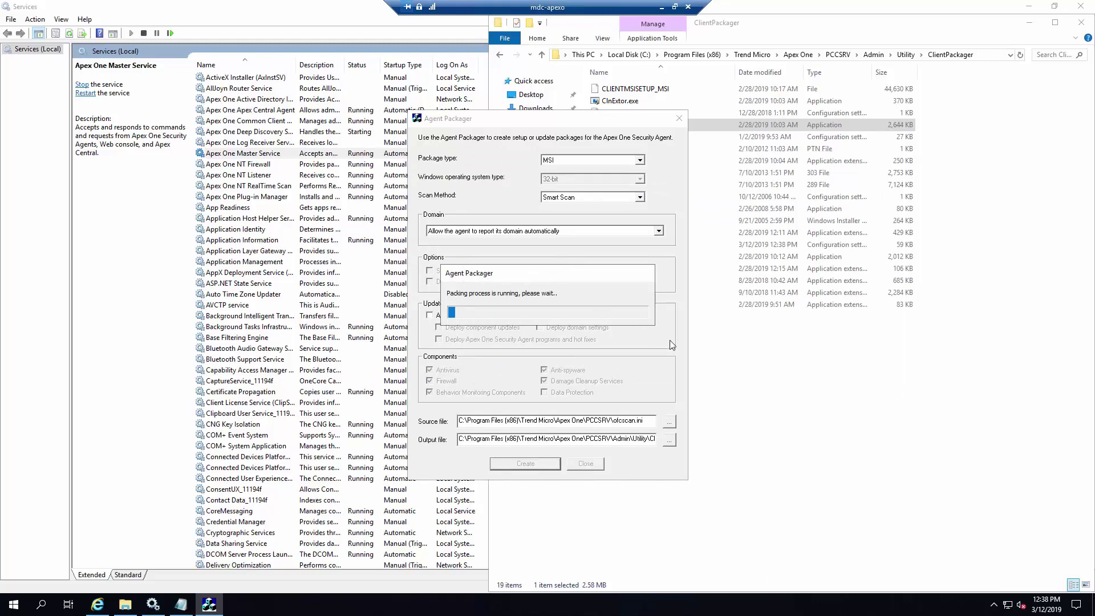
{"action": "left_click_drag", "start_coordinate": [670, 340], "coordinate": [776, 399]}
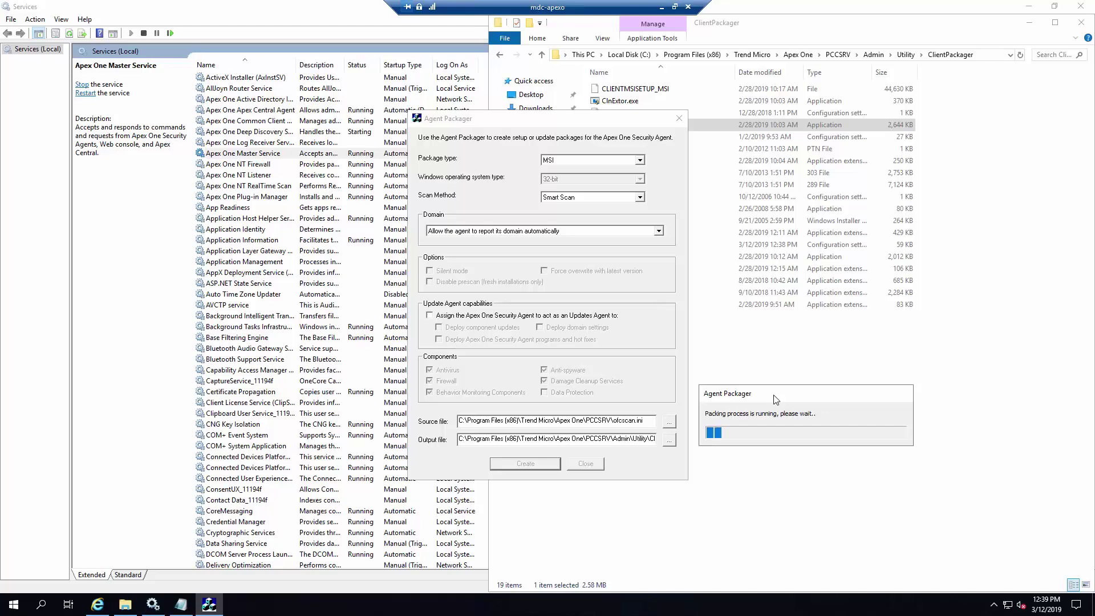
{"action": "left_click_drag", "start_coordinate": [776, 399], "coordinate": [766, 432]}
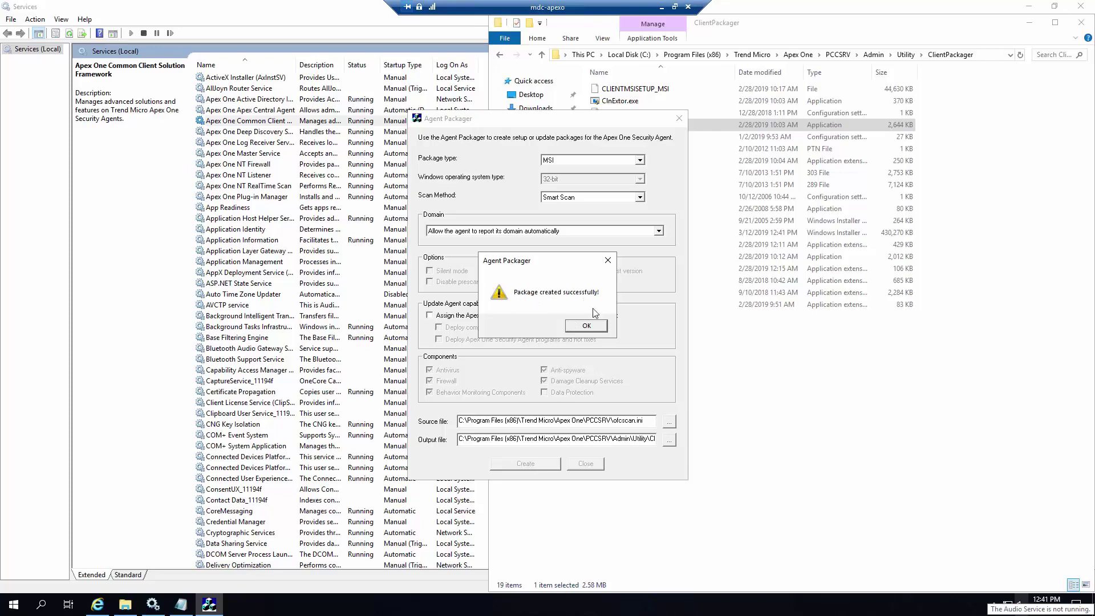
{"action": "left_click", "coordinate": [586, 327]}
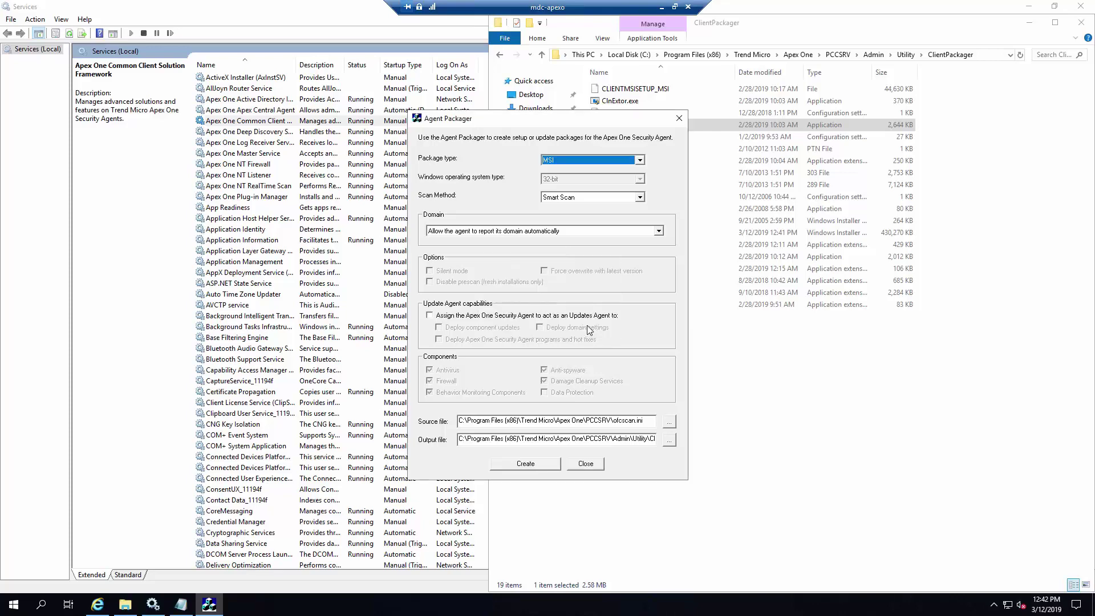
Close the packager, select Newest_APEX.msi, and browse to the \\mdc-oscexg\c$ share
{"action": "left_click", "coordinate": [598, 465]}
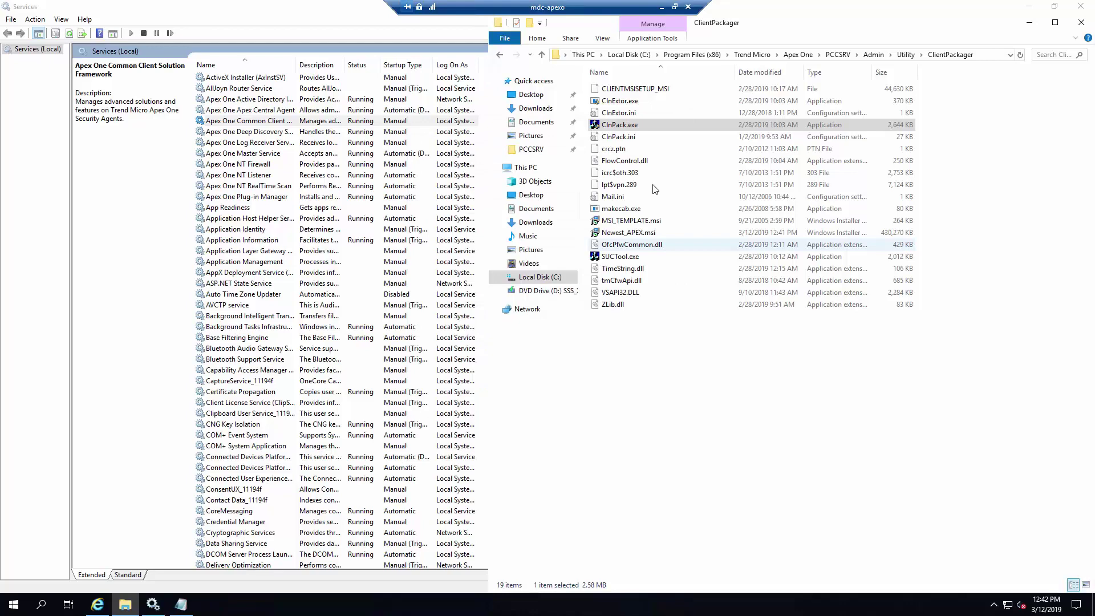
{"action": "left_click", "coordinate": [627, 234]}
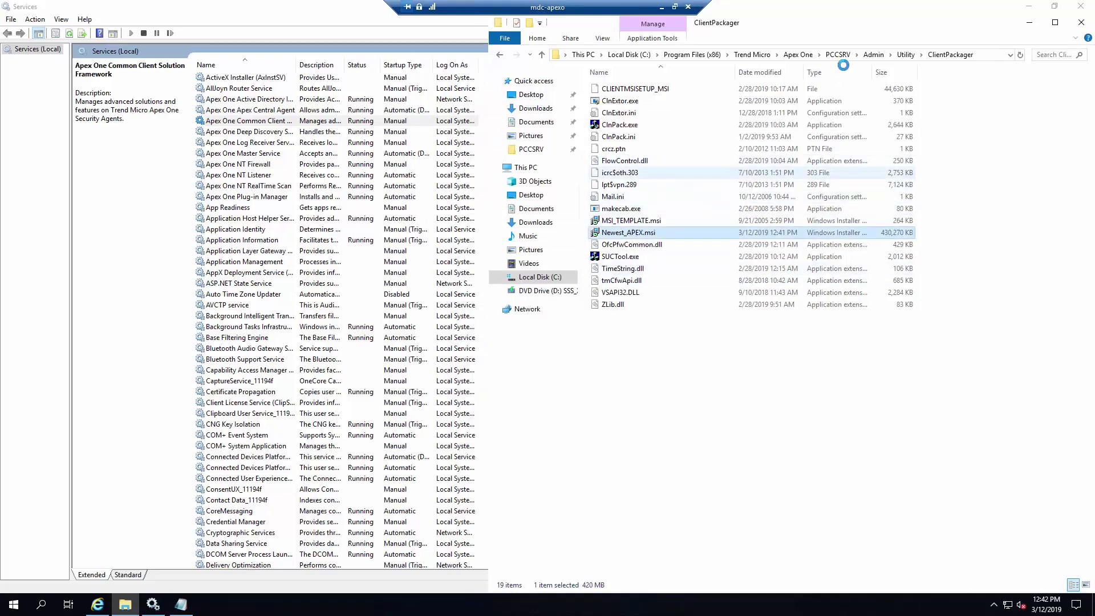
{"action": "left_click", "coordinate": [985, 53]}
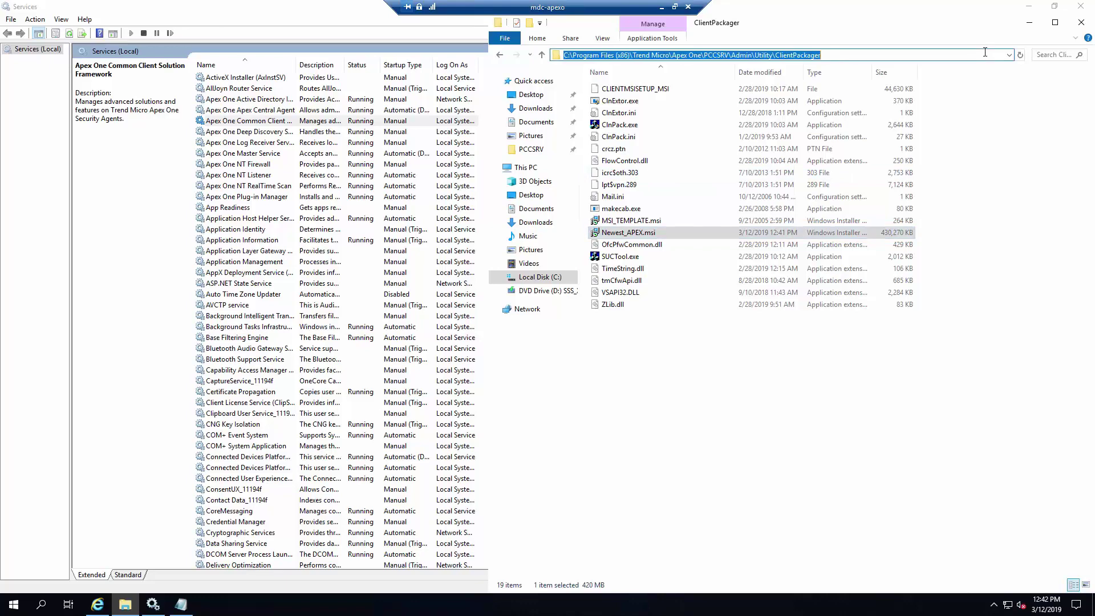
{"action": "type", "text": "\\"}
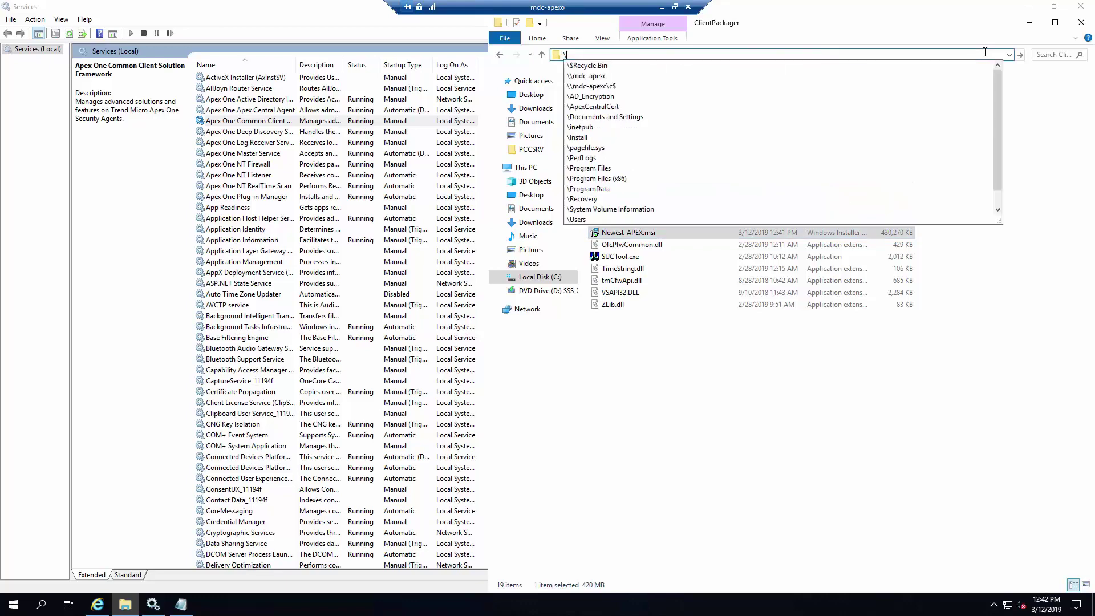
{"action": "type", "text": "\\mdc-oscexg\\c$"}
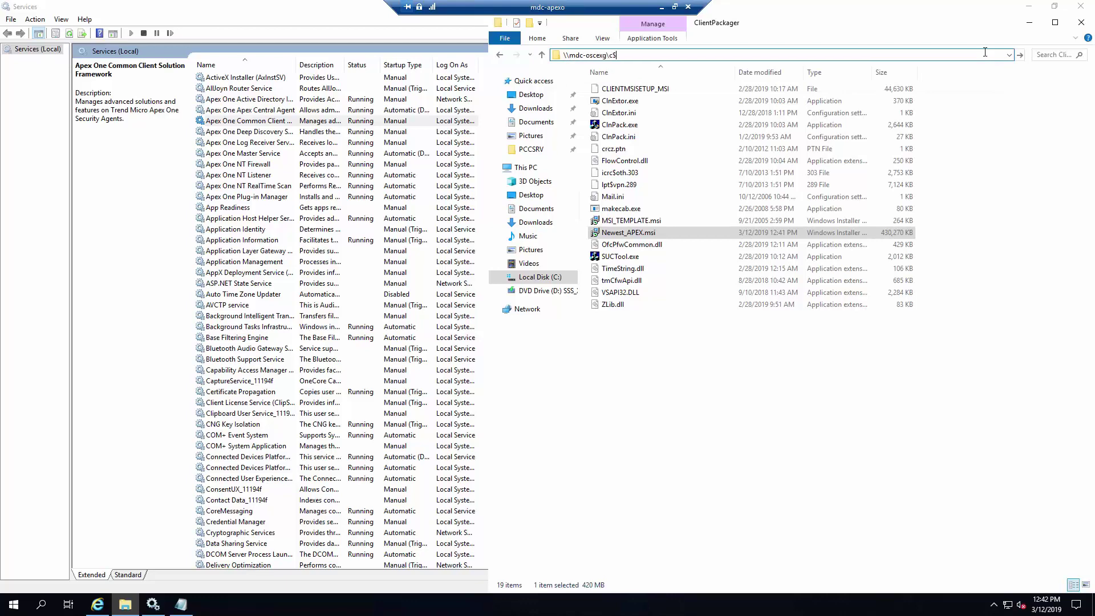
{"action": "key", "text": "Return"}
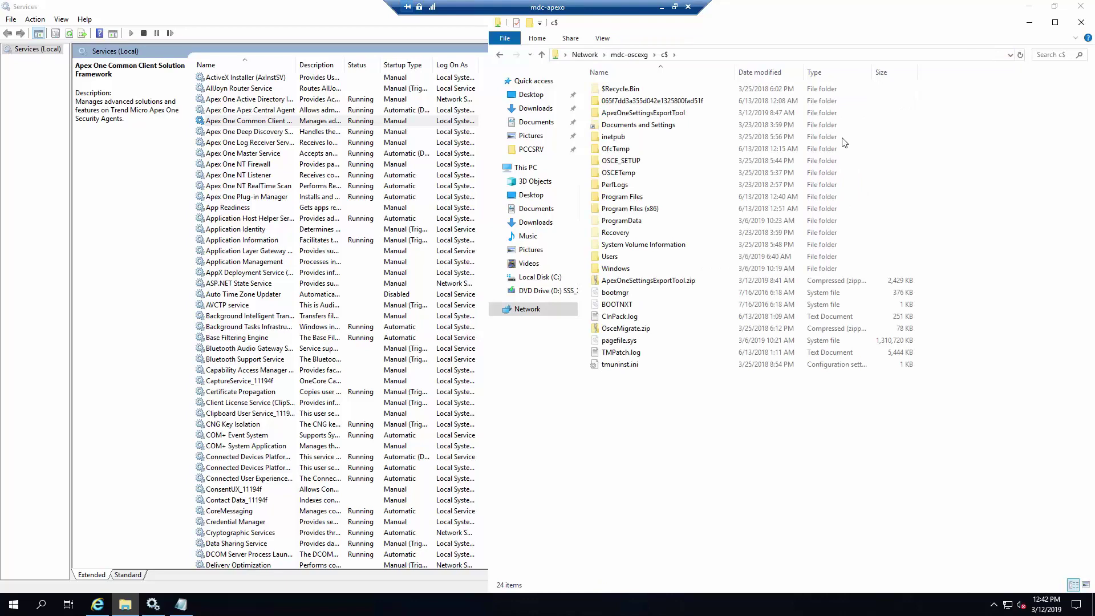
Paste Newest_APEX.msi into the server's OfcTemp folder and minimize the remote session
{"action": "double_click", "coordinate": [621, 147]}
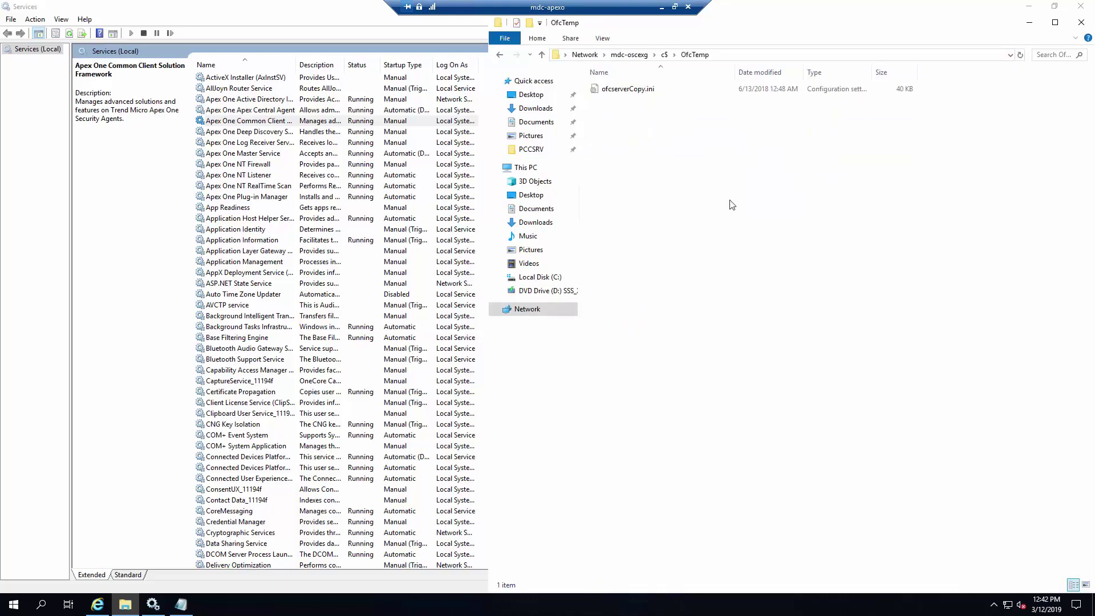
{"action": "key", "text": "ctrl+v"}
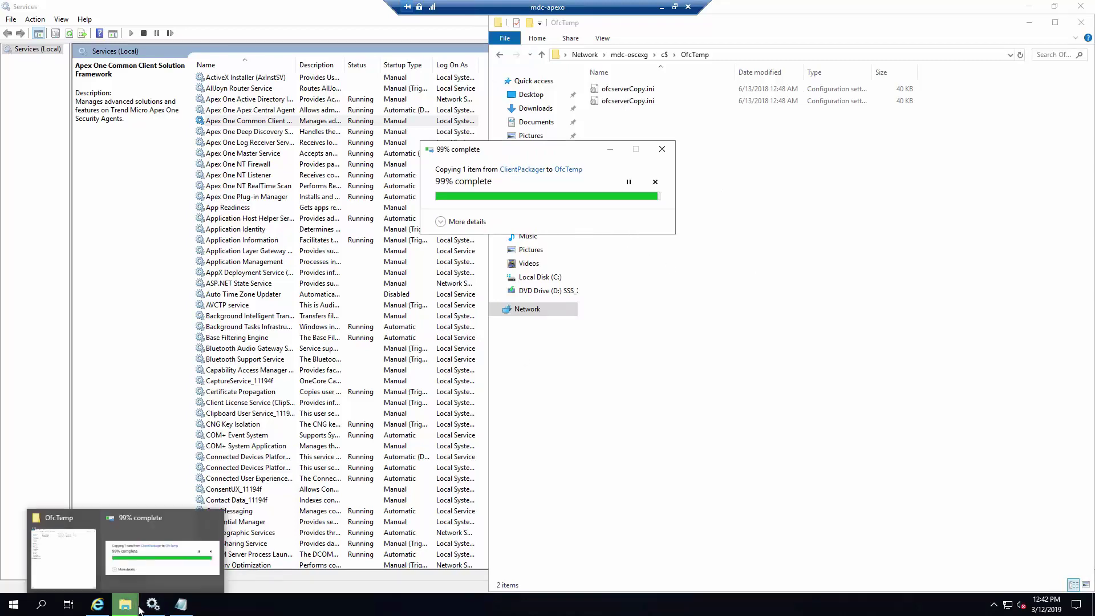
{"action": "left_click", "coordinate": [662, 6]}
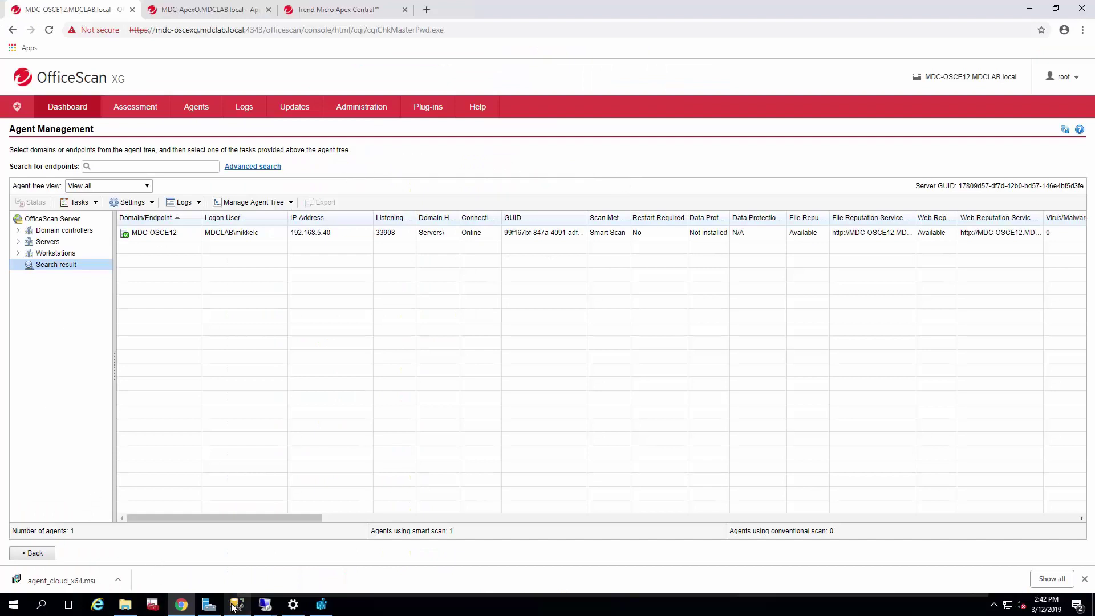
Switch to the mdc-oscexg remote session and browse its Local Disk (C:) in Explorer
{"action": "left_click", "coordinate": [268, 606]}
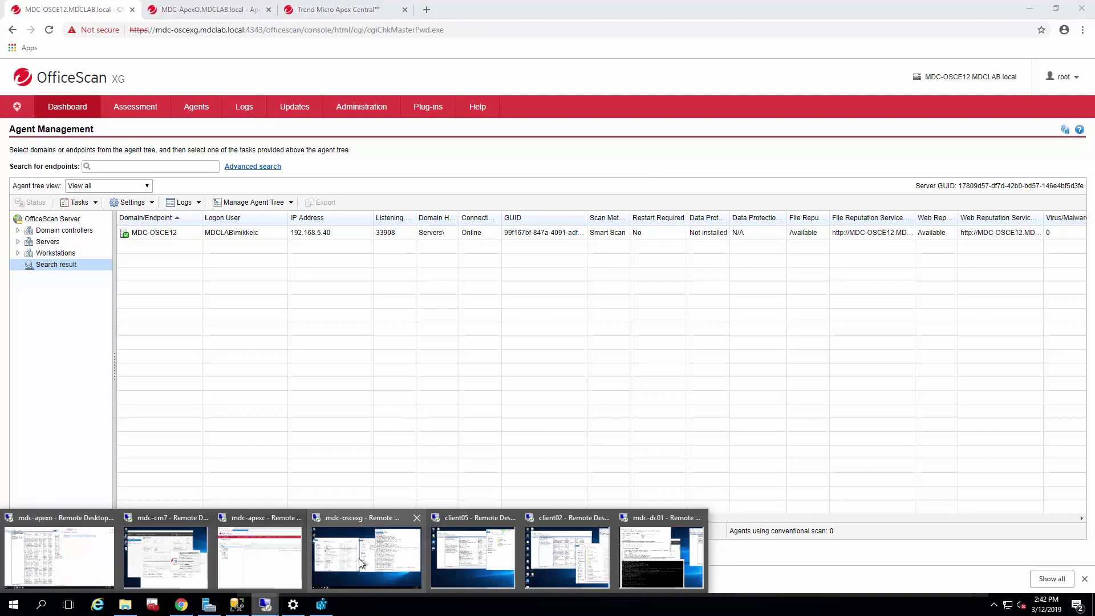
{"action": "mouse_move", "coordinate": [366, 554]}
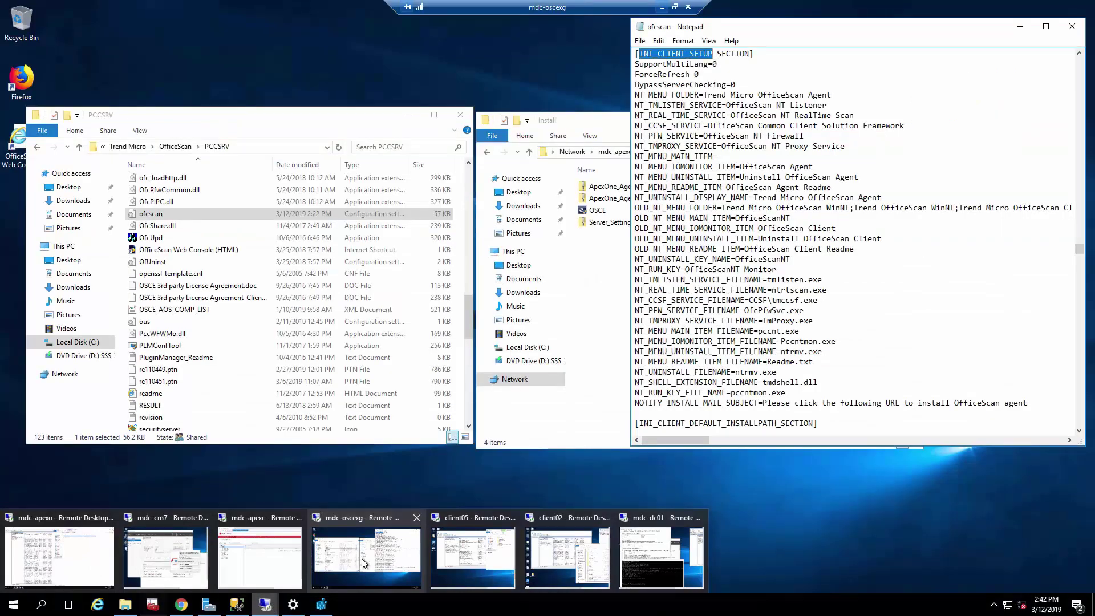
{"action": "left_click", "coordinate": [362, 559]}
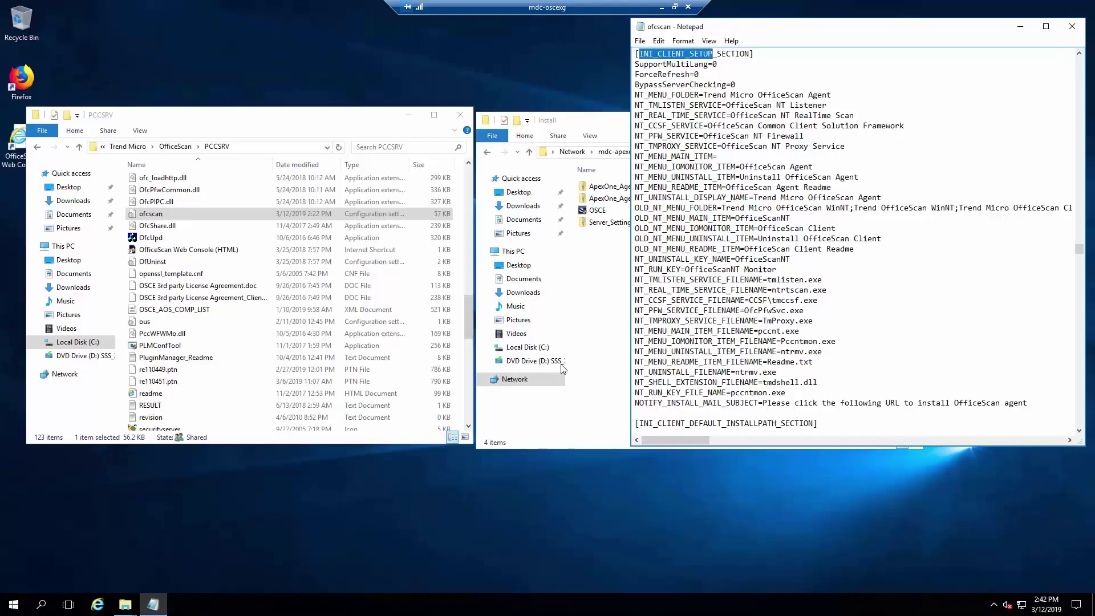
{"action": "left_click", "coordinate": [606, 296]}
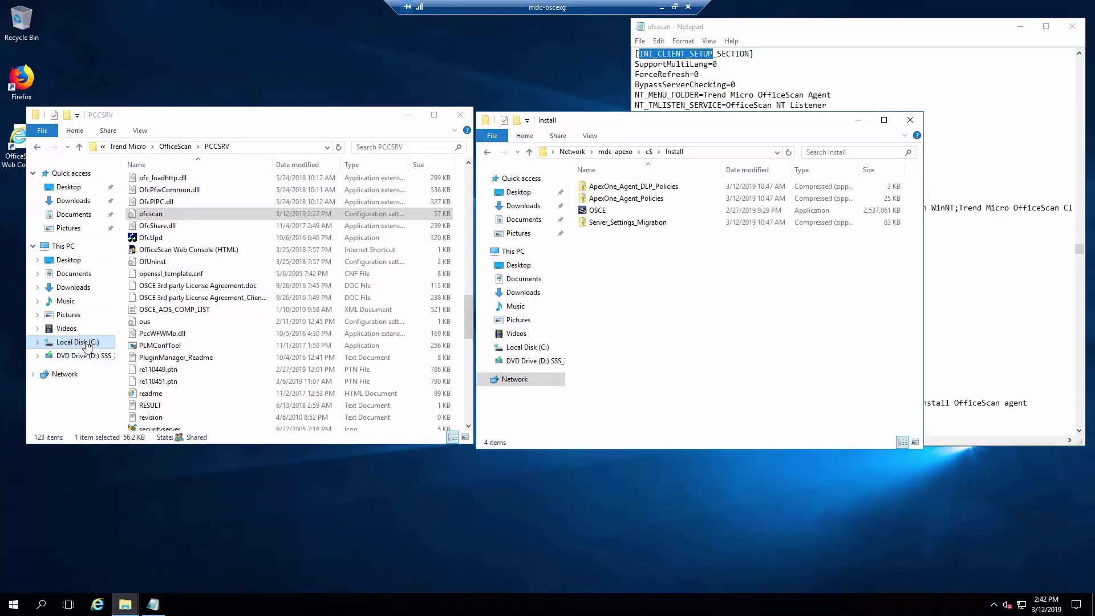
{"action": "left_click", "coordinate": [69, 341]}
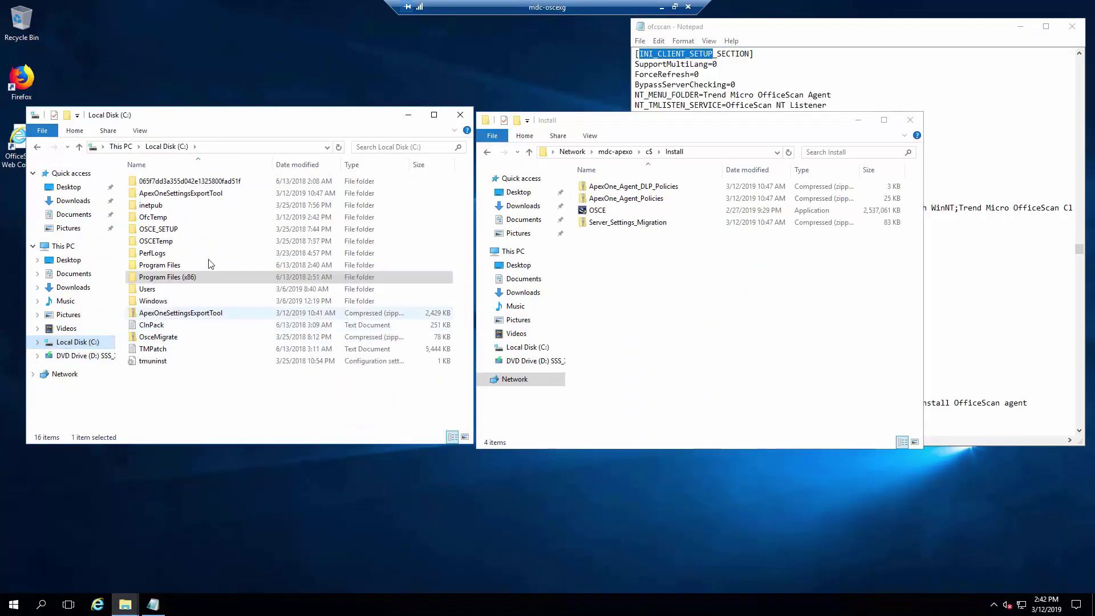
Open C:\OfcTemp on the server and select the Newest_APEX installer package
{"action": "double_click", "coordinate": [167, 218]}
{"action": "left_click", "coordinate": [166, 182]}
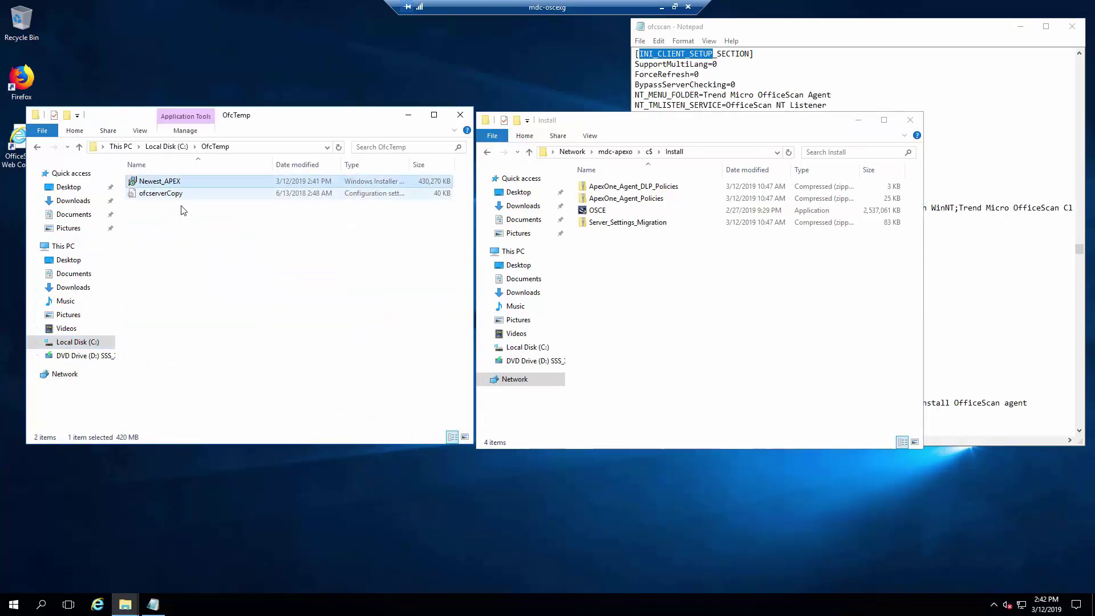
{"action": "right_click", "coordinate": [165, 182]}
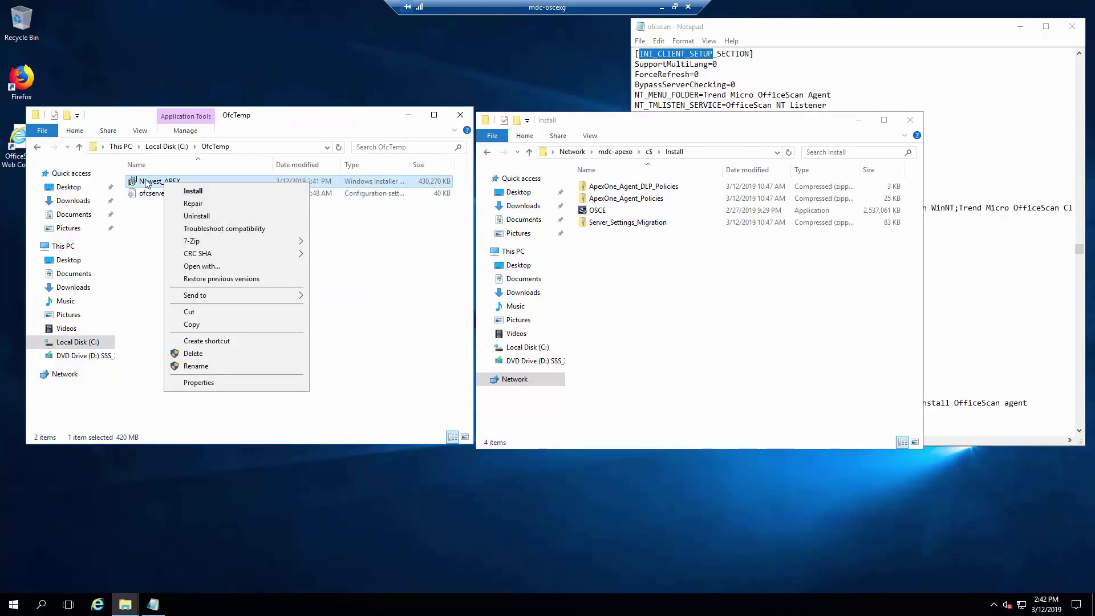
{"action": "key", "text": "Escape"}
{"action": "key", "text": "shift+F10"}
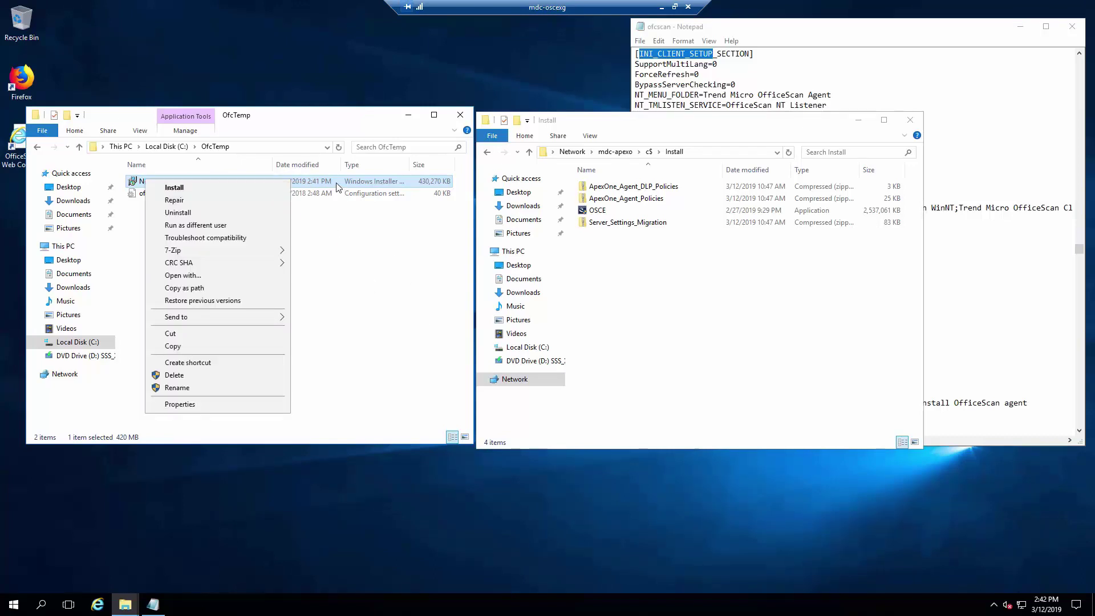
{"action": "key", "text": "Escape"}
Run Install on Newest_APEX and step through the InstallShield Wizard to completion
{"action": "right_click", "coordinate": [320, 176]}
{"action": "left_click", "coordinate": [343, 187]}
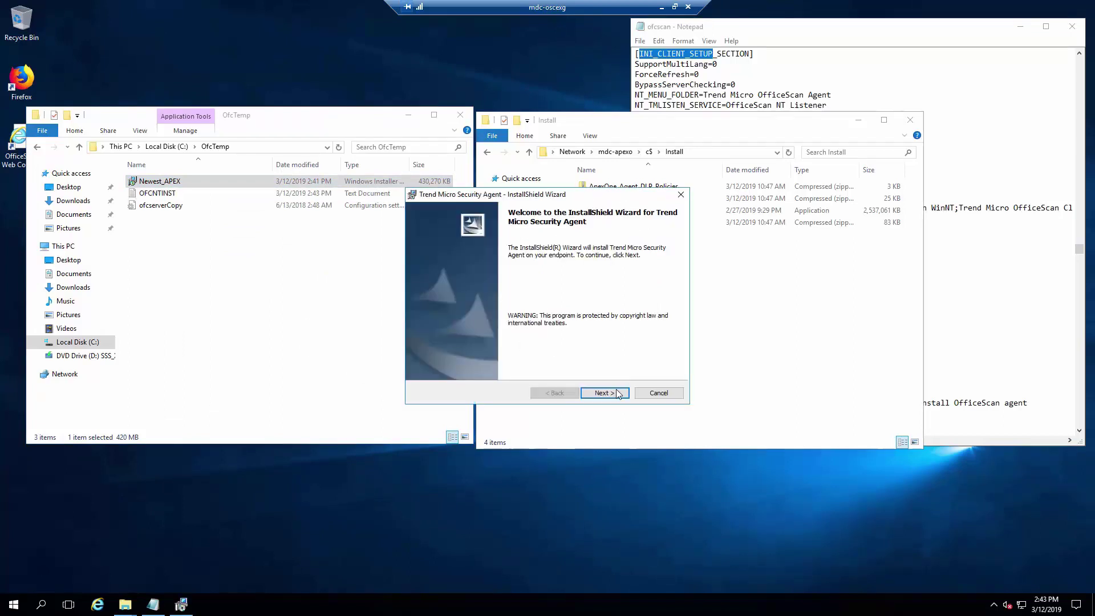
{"action": "left_click", "coordinate": [615, 394]}
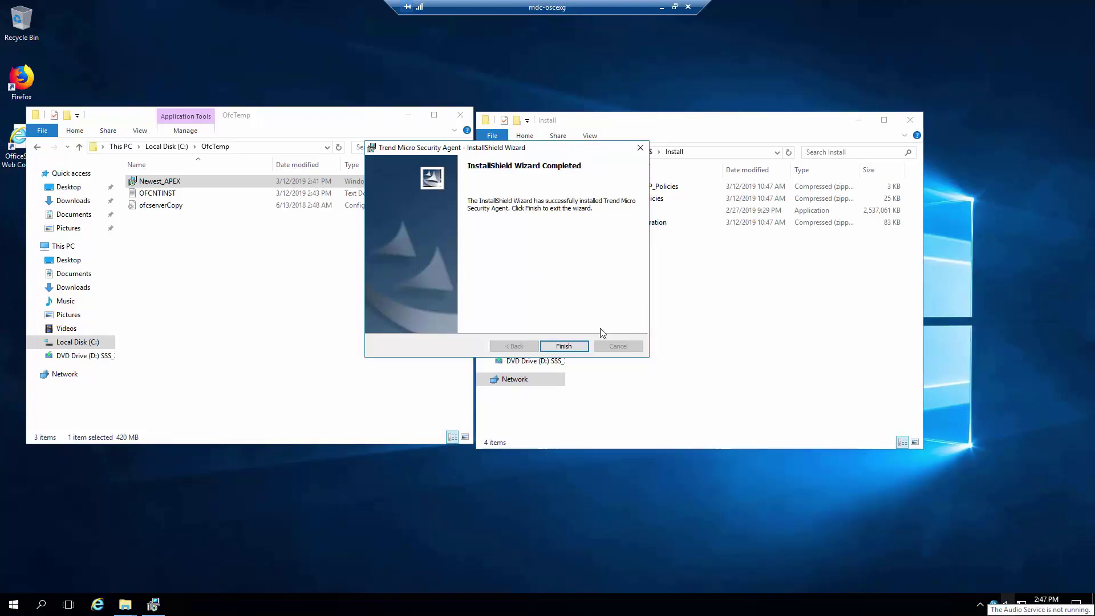
Finish the wizard and confirm the Apex One agent's Component Versions show Agent version 14.0
{"action": "left_click", "coordinate": [578, 346]}
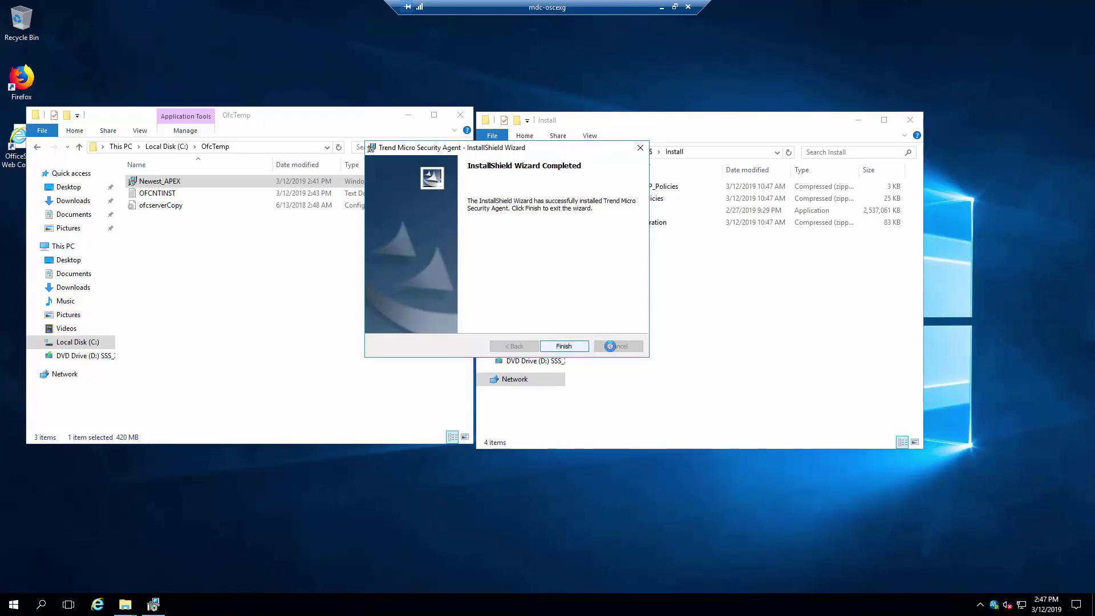
{"action": "right_click", "coordinate": [993, 604]}
{"action": "left_click", "coordinate": [998, 581]}
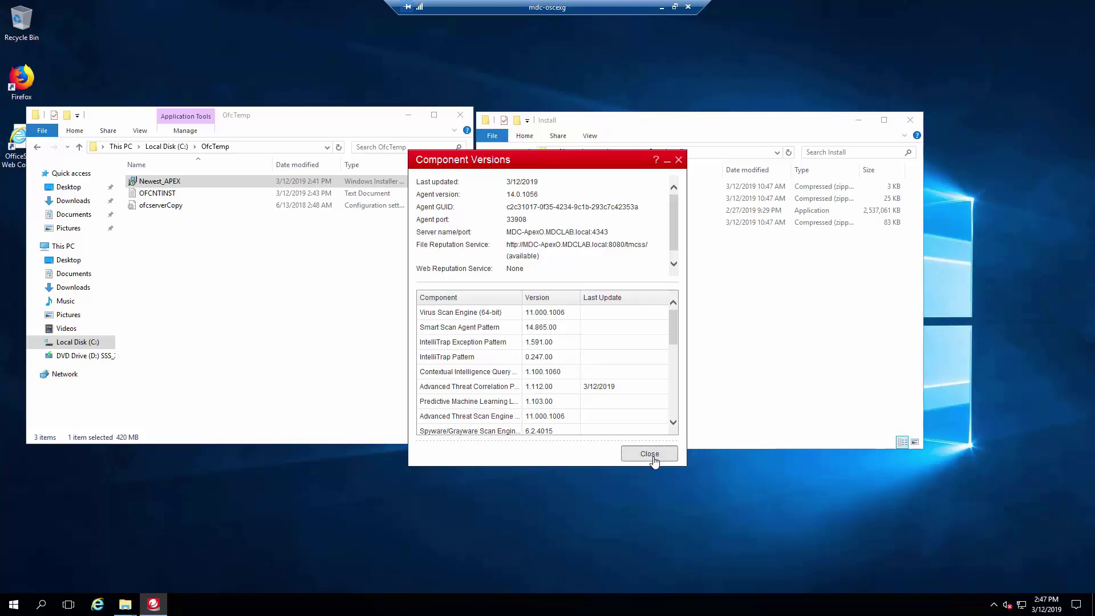
{"action": "left_click", "coordinate": [653, 459]}
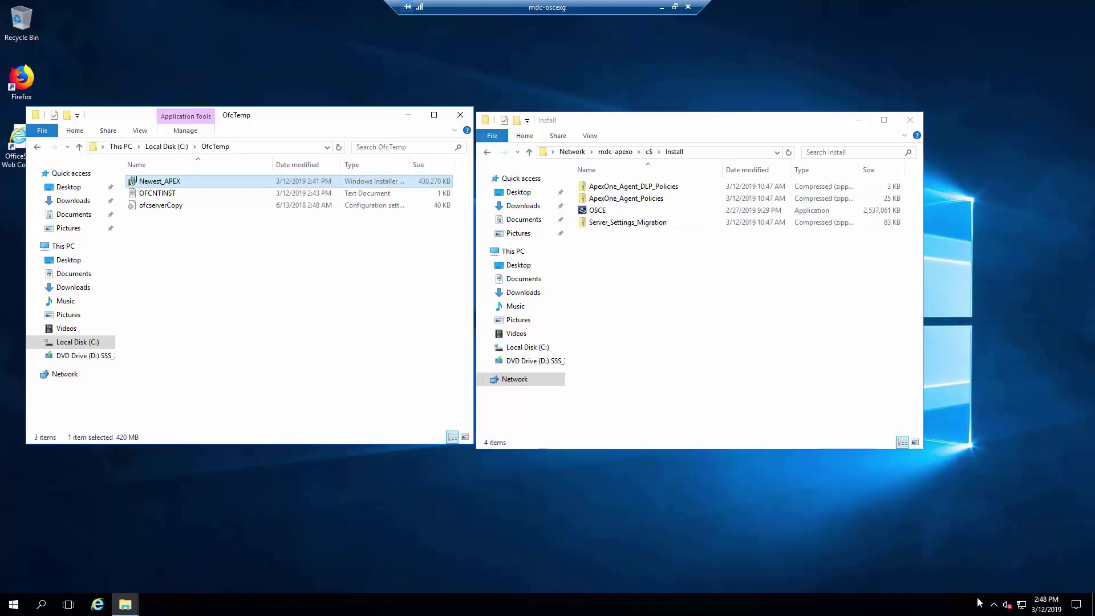
{"action": "left_click", "coordinate": [994, 604]}
{"action": "left_click", "coordinate": [994, 603]}
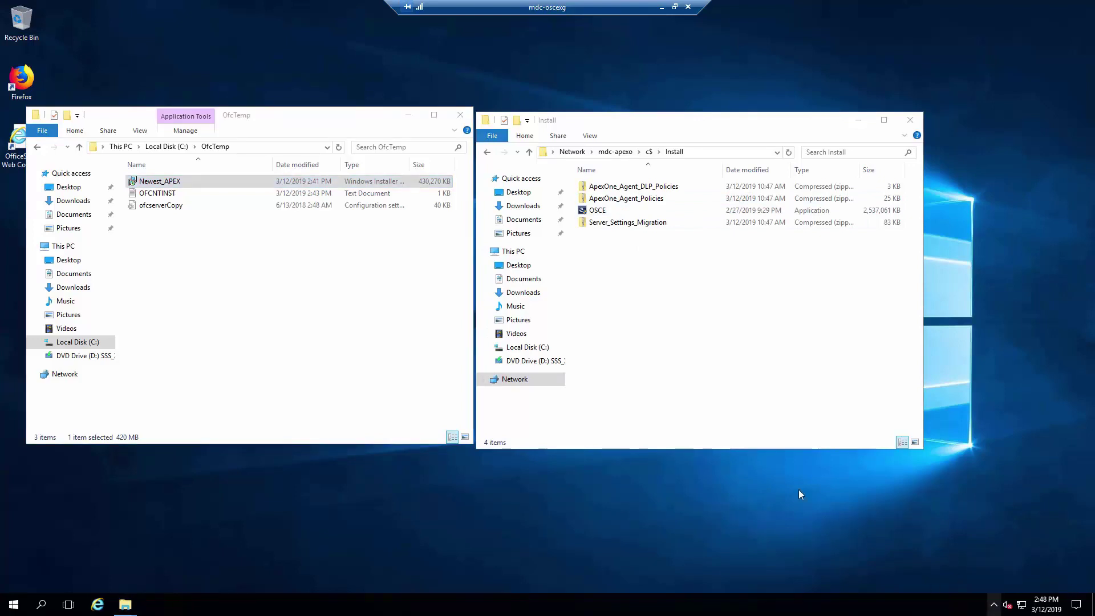